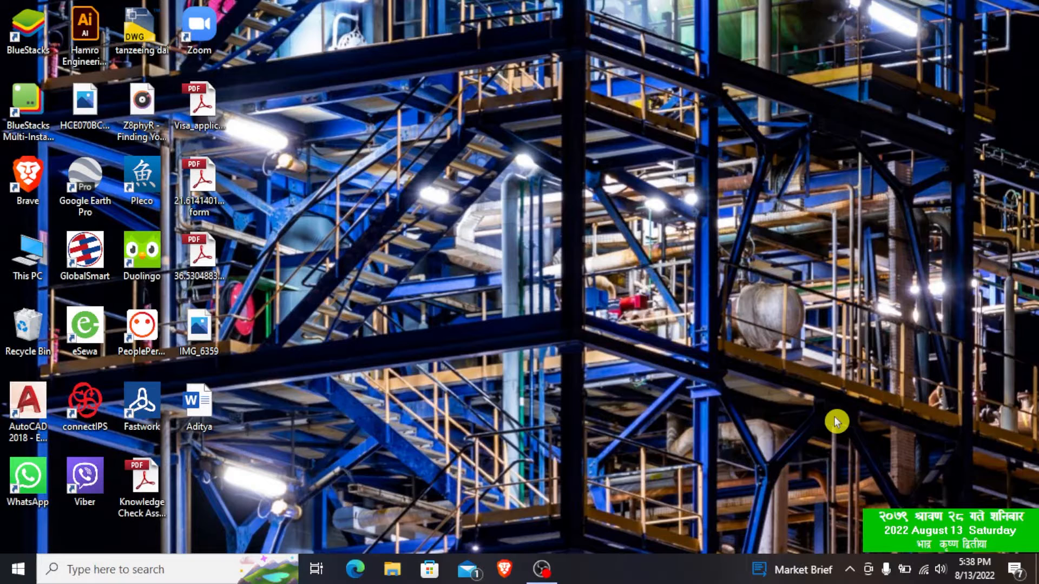
Step: Launch AutoCAD 2018, look over the recent documents, and start a new blank drawing
double_click(28, 404)
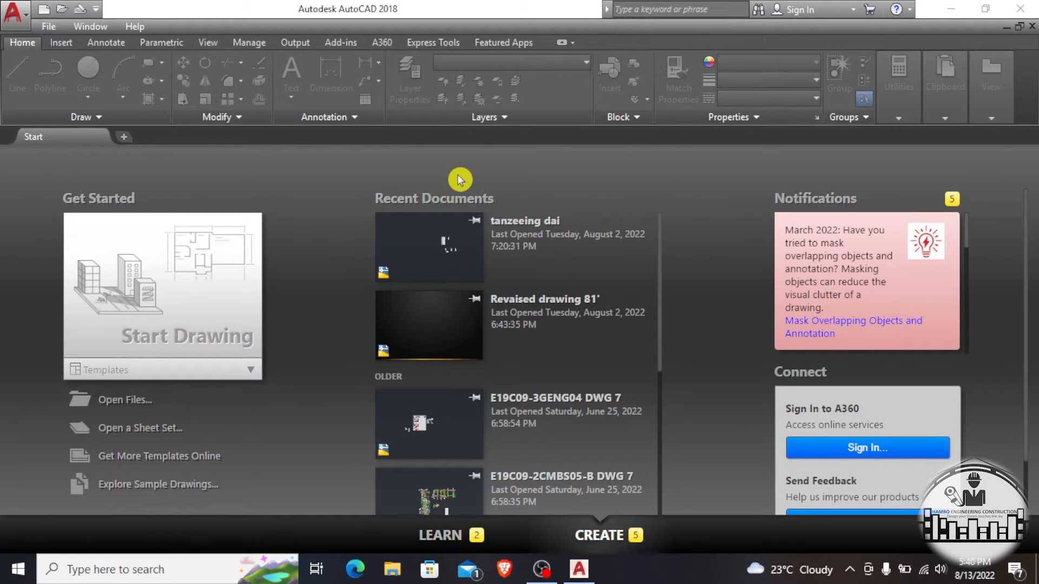
scroll(476, 302, "down", 5)
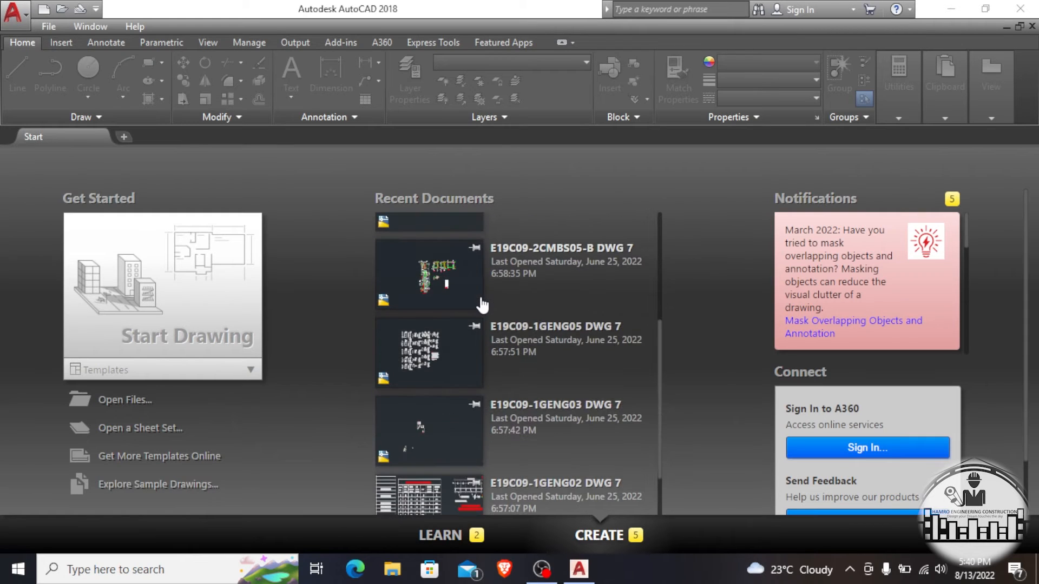
scroll(483, 304, "down", 3)
scroll(482, 303, "up", 7)
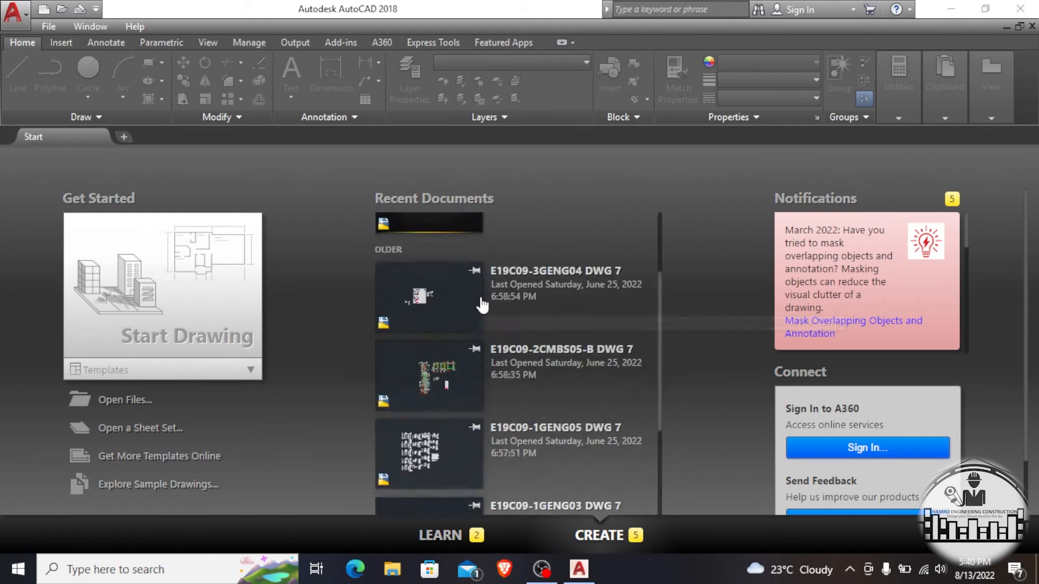
scroll(483, 302, "up", 1)
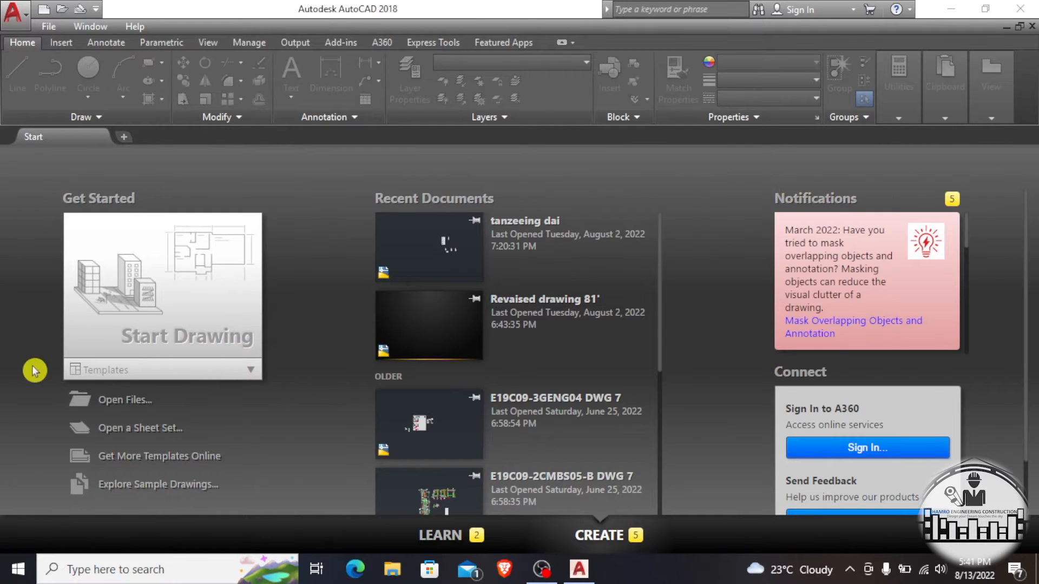
left_click(158, 320)
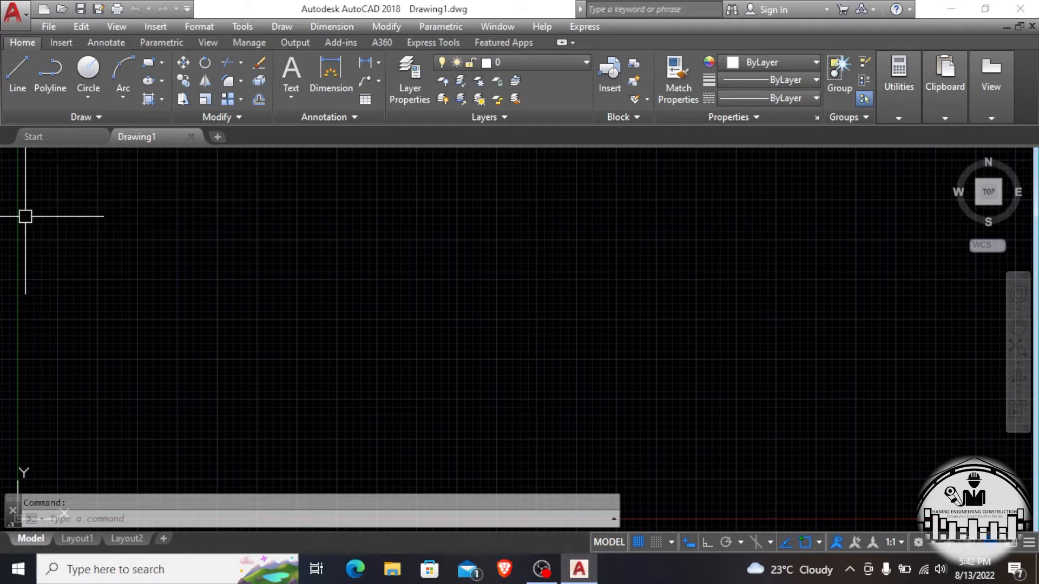
Step: Look through the application's file commands, including Open, Print, Drawing Utilities and Close
left_click(16, 23)
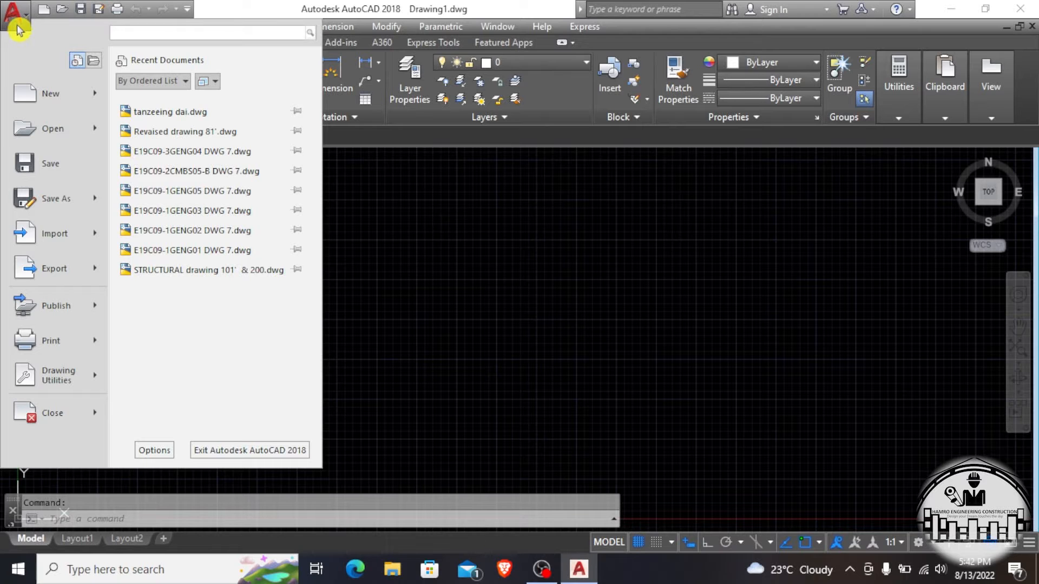
mouse_move(51, 121)
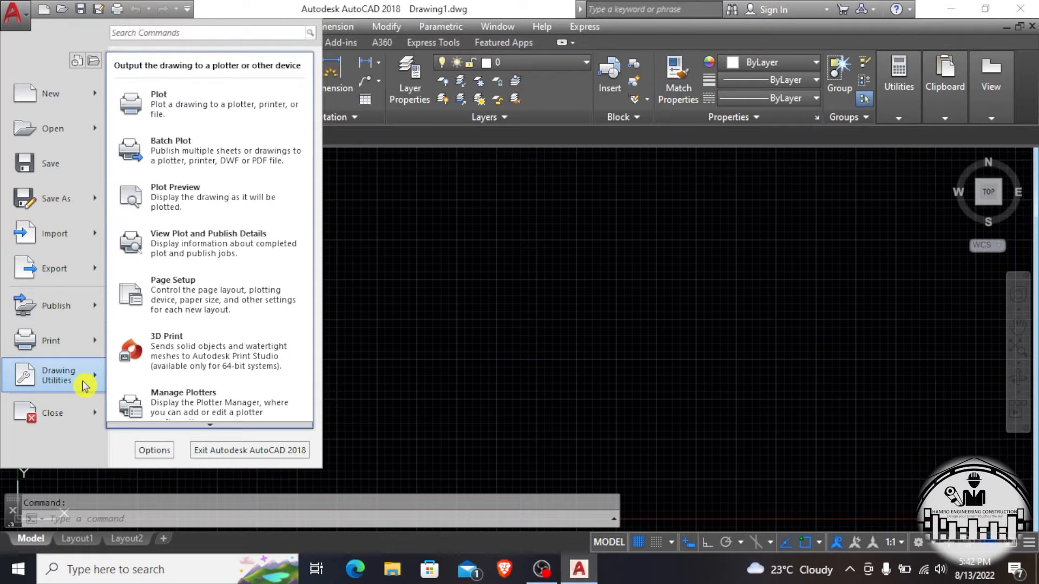
mouse_move(82, 392)
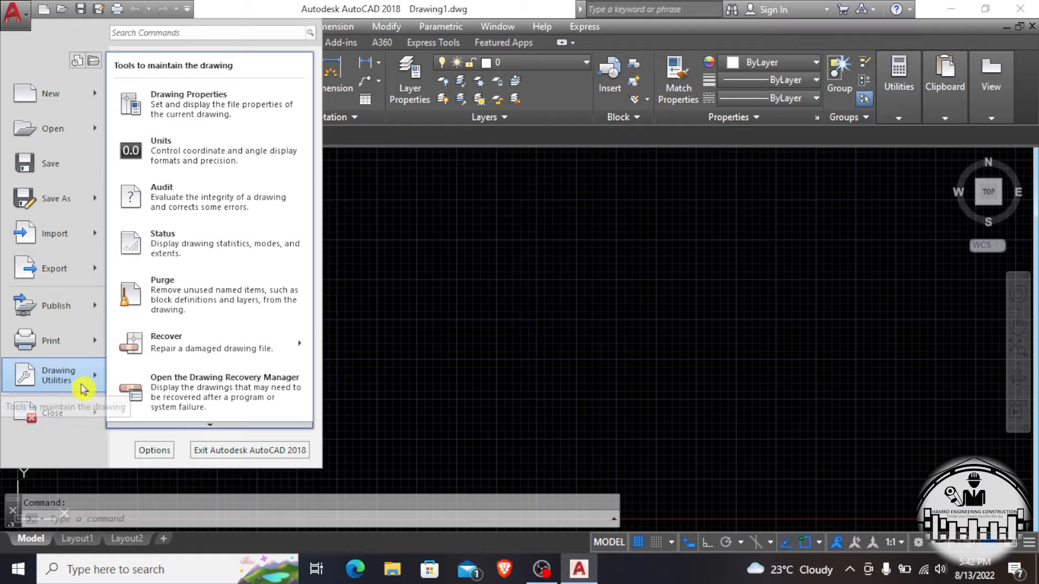
mouse_move(77, 428)
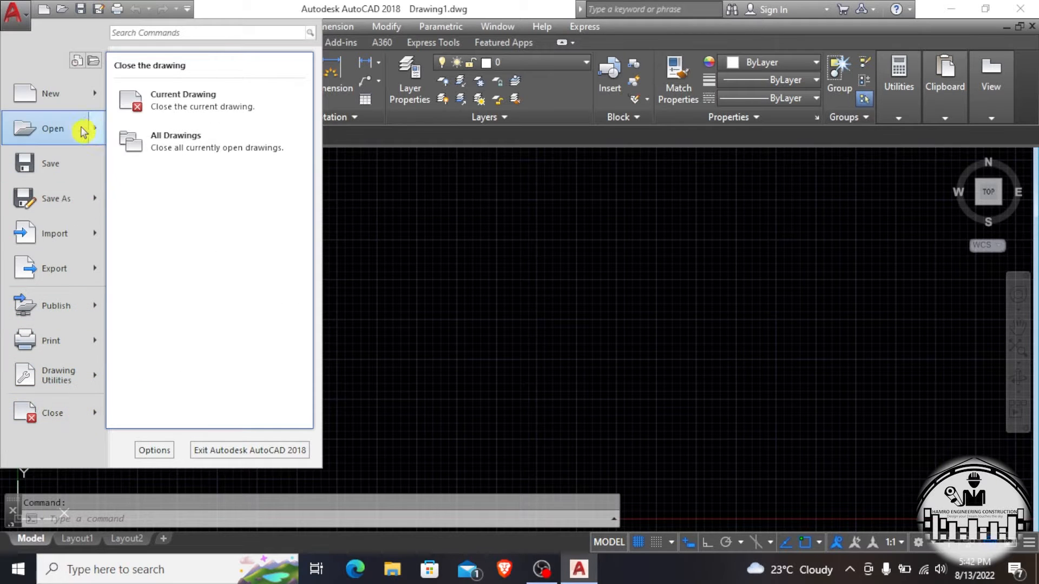
left_click(19, 22)
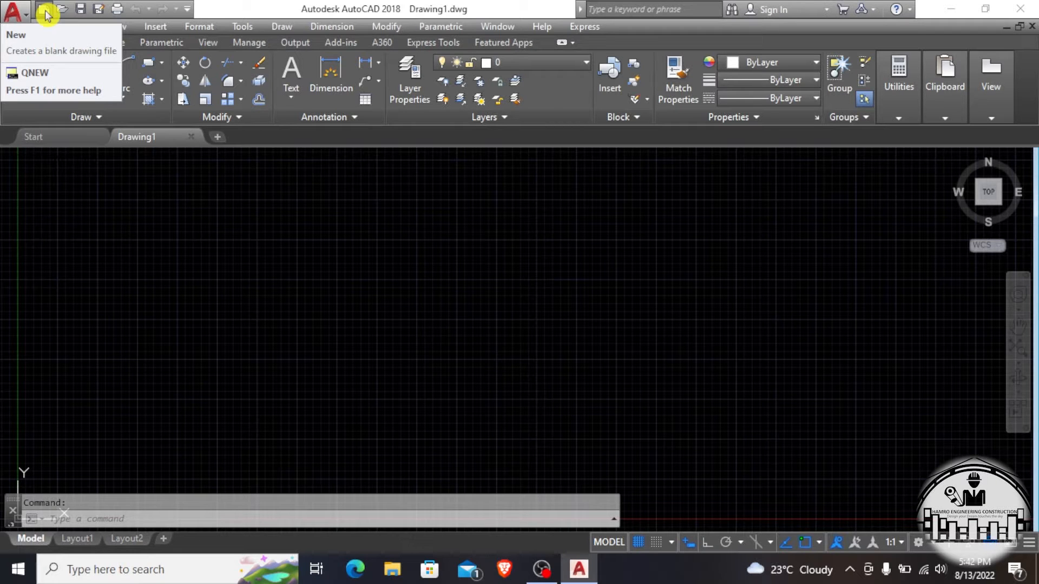
Step: Hide the classic menu bar and show it again
left_click(186, 15)
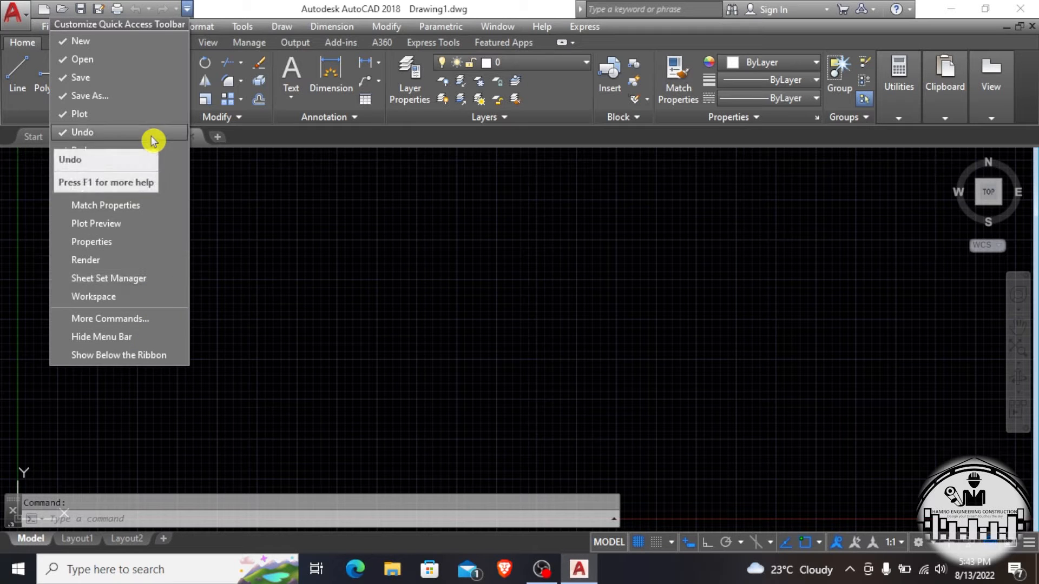
left_click(130, 337)
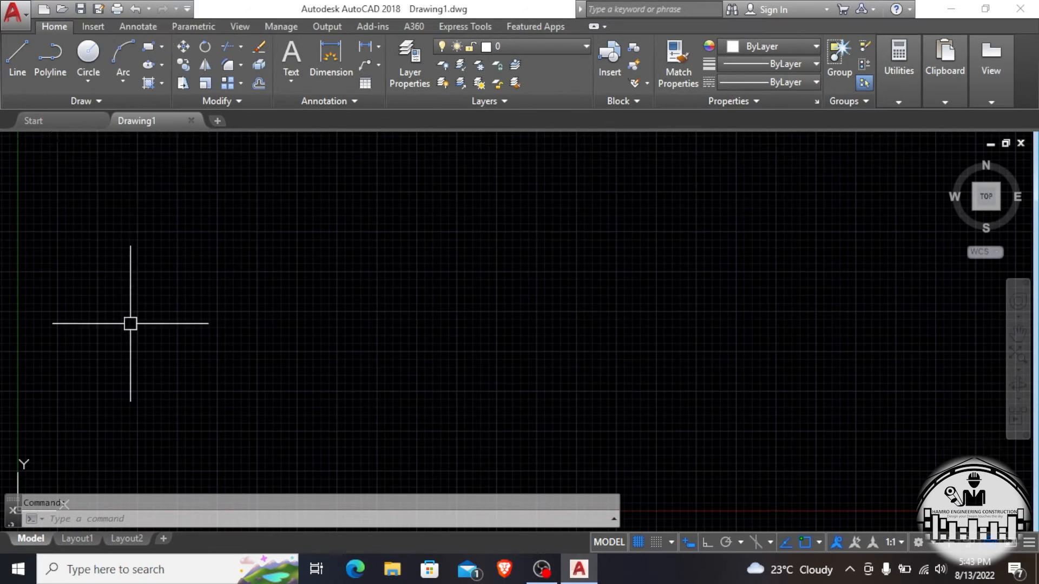
left_click(187, 9)
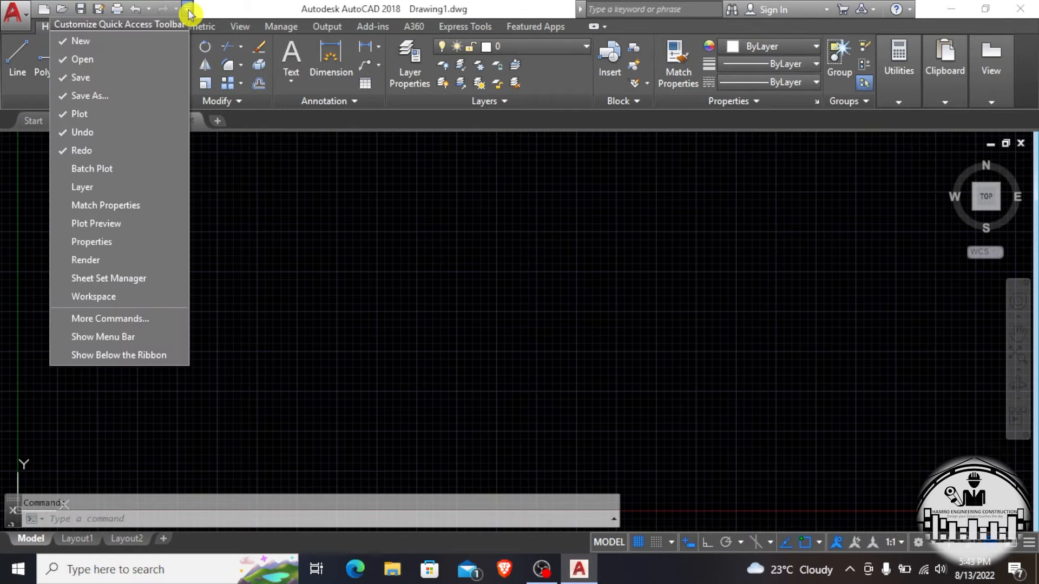
left_click(132, 337)
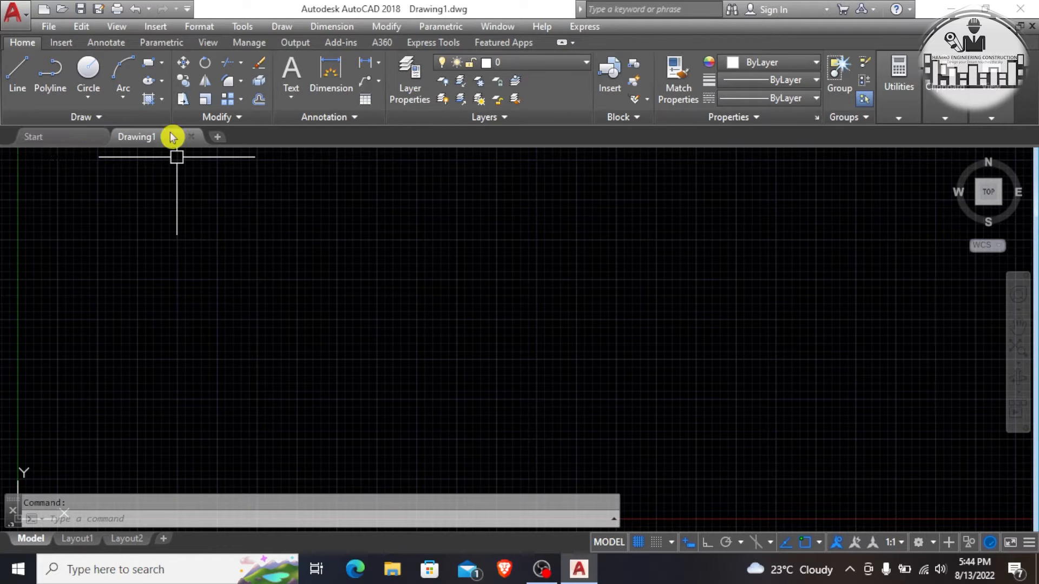
Step: Create a second blank drawing alongside the first one
left_click(216, 137)
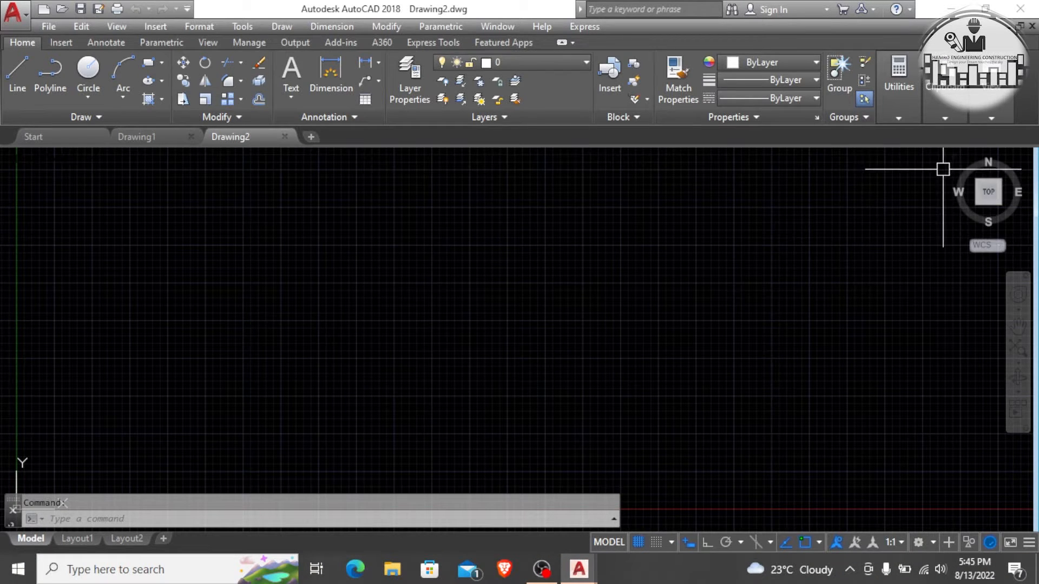
Step: Inspect the drawing space from the front and back with the ViewCube, and return to the top view with north up
mouse_move(978, 163)
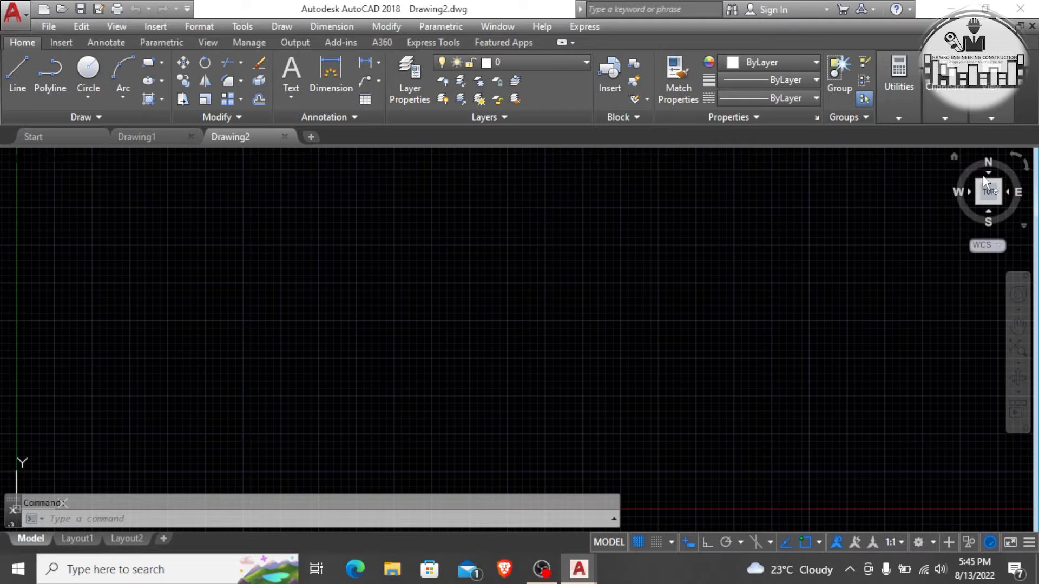
left_click(991, 211)
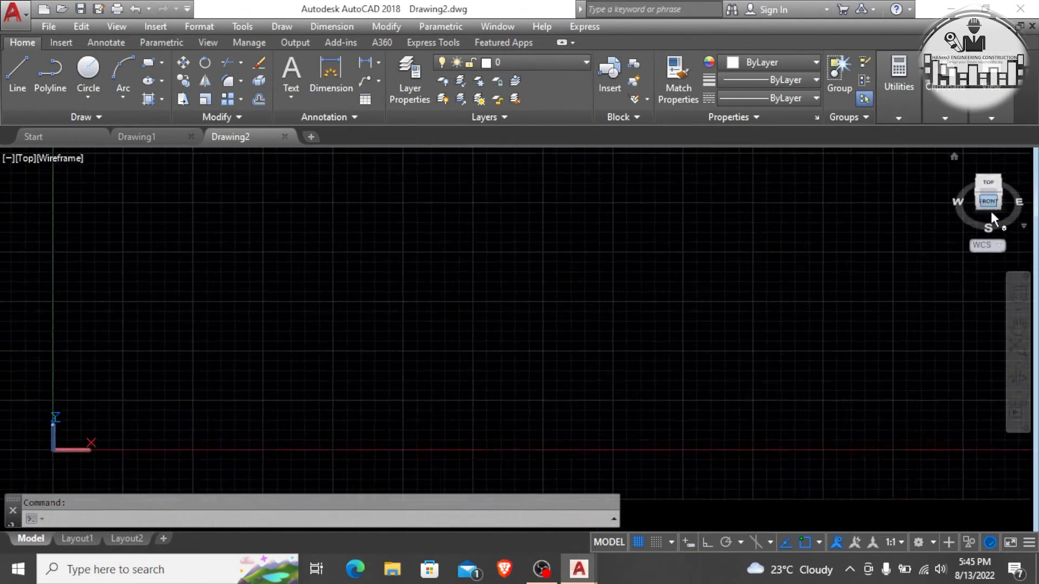
left_click(1011, 194)
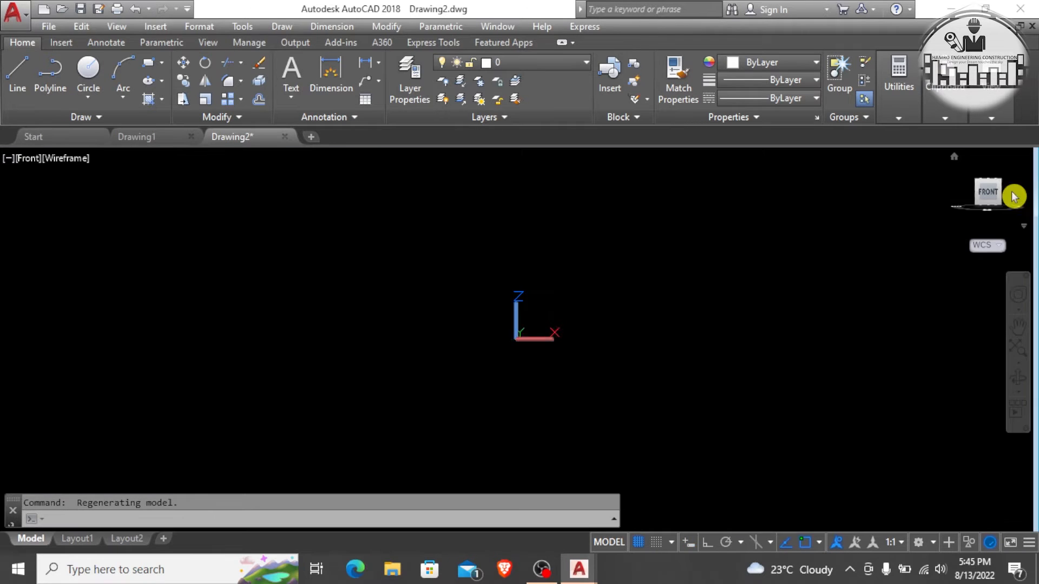
left_click(1013, 196)
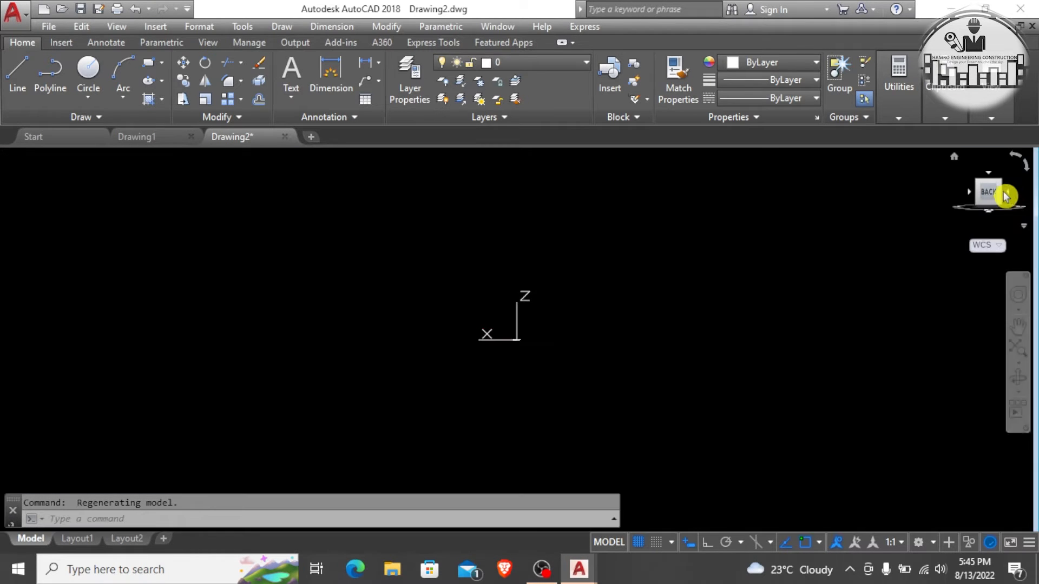
left_click(988, 174)
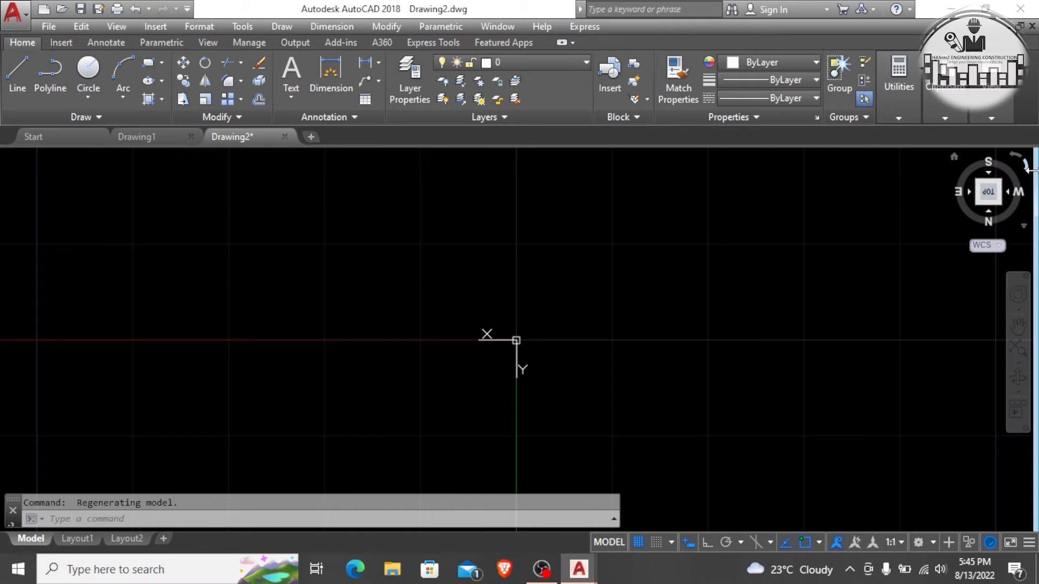
left_click(1028, 168)
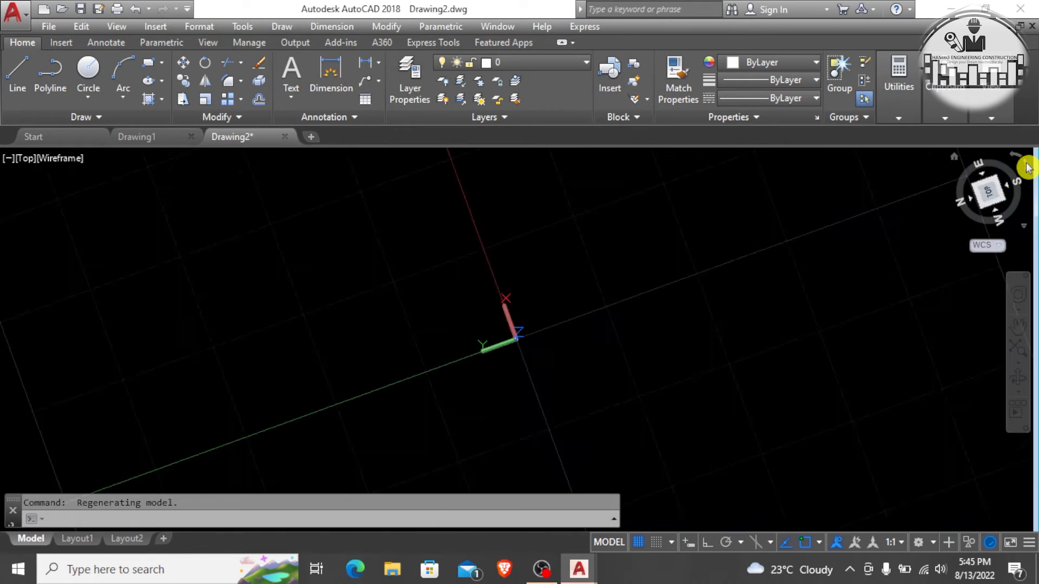
left_click(1028, 169)
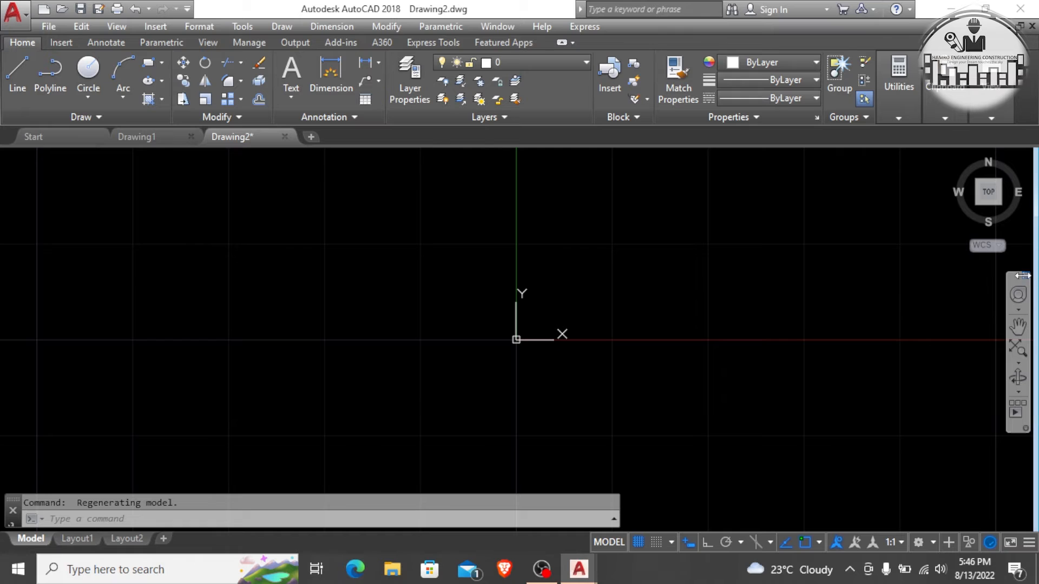
scroll(95, 404, "down", 5)
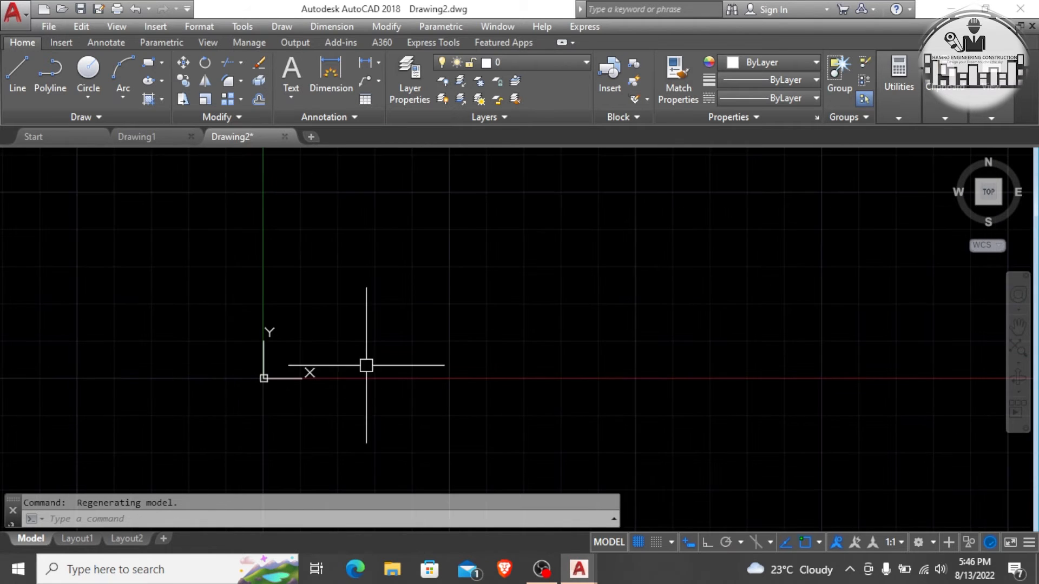
scroll(413, 287, "up", 3)
scroll(509, 334, "up", 2)
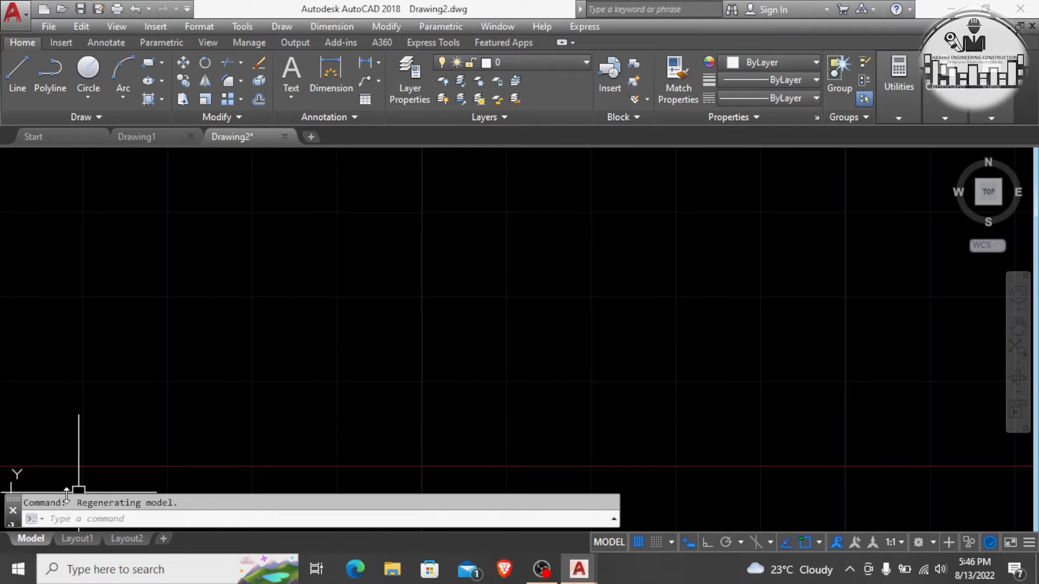
Step: Call up the TOOLBAR command's Customize User Interface list to view the available commands, and dismiss it
type("to")
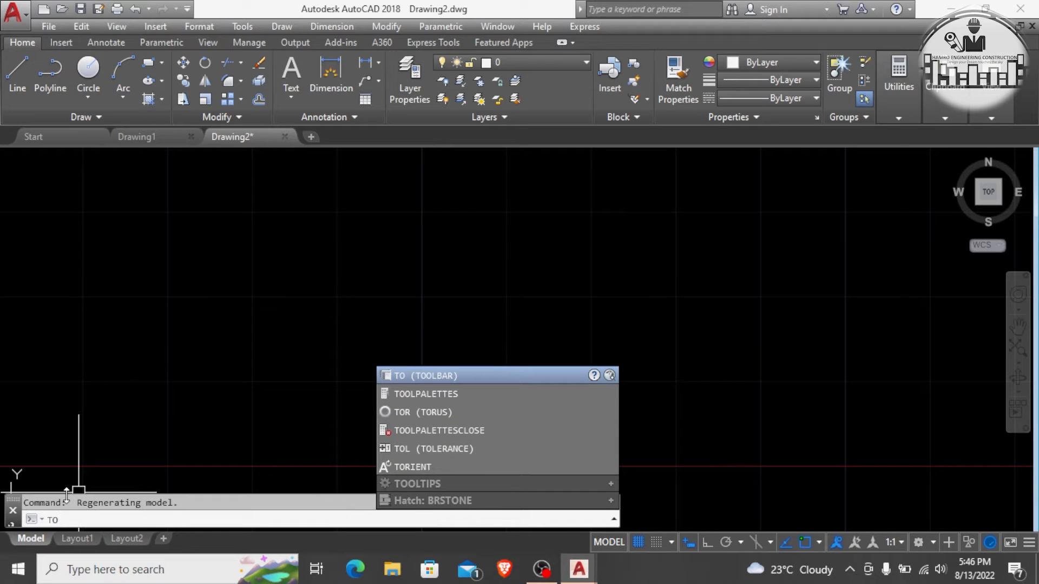
key("BackSpace")
key("BackSpace")
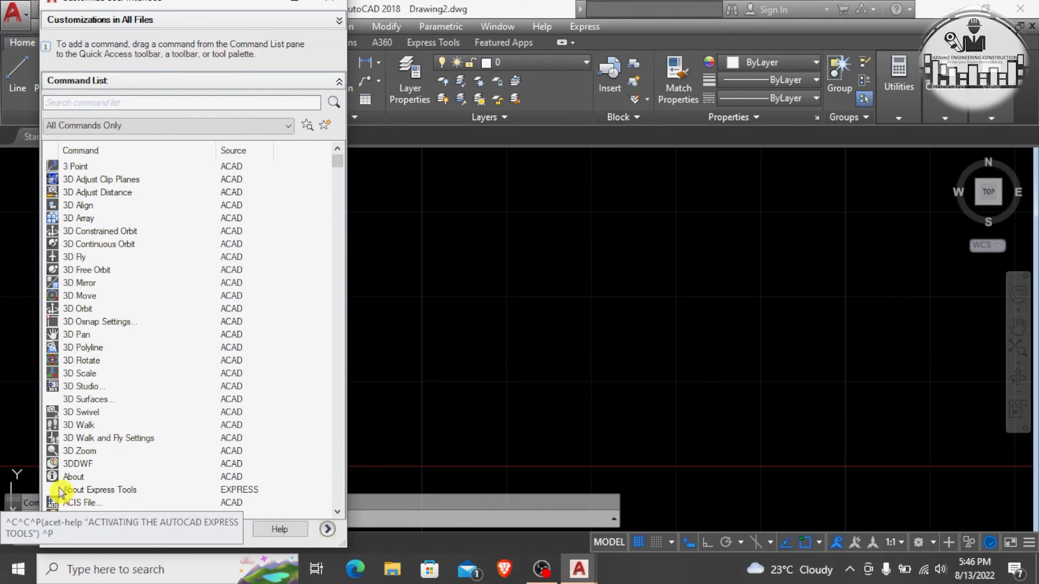
left_click(76, 528)
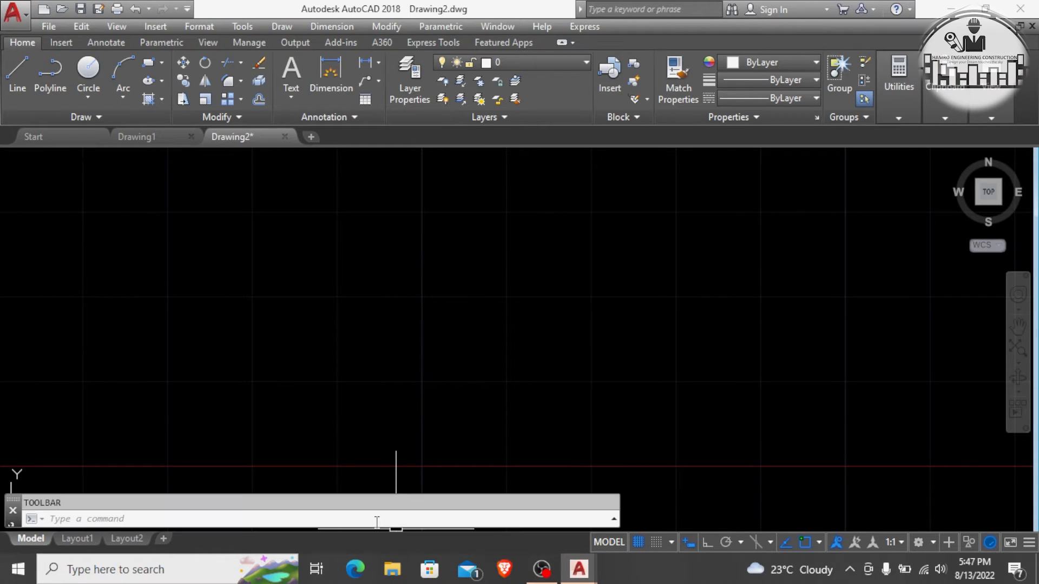
Step: Switch to Layout1 with its default page setup, activate model space in its viewport, and return to the full Model space
left_click(597, 546)
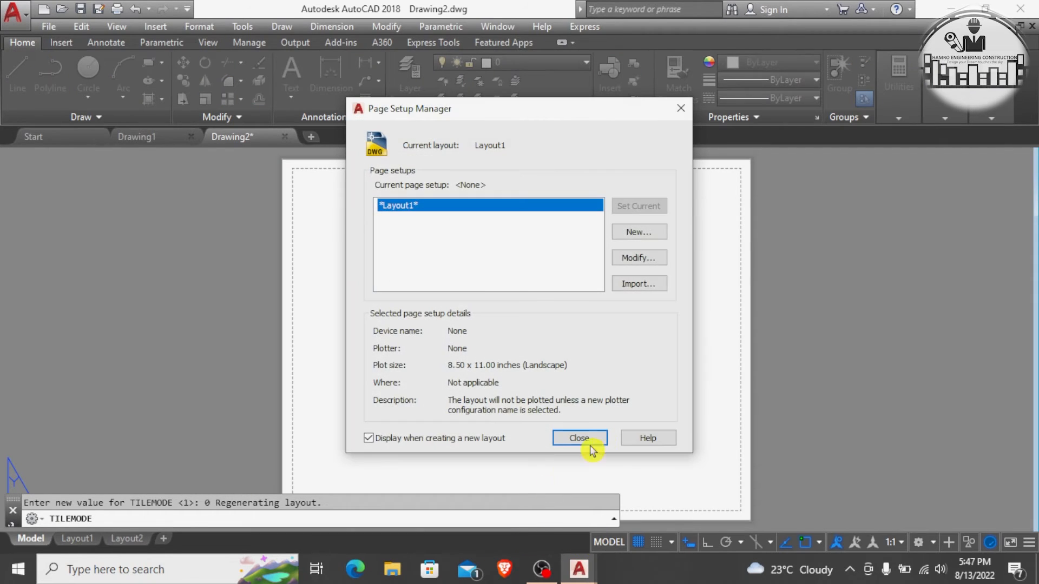
left_click(679, 112)
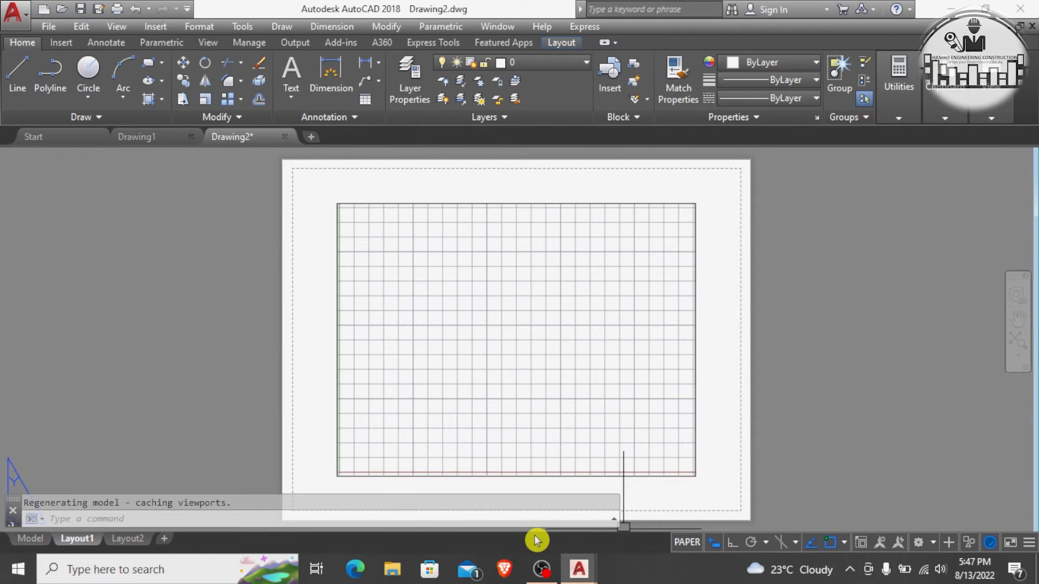
left_click(686, 546)
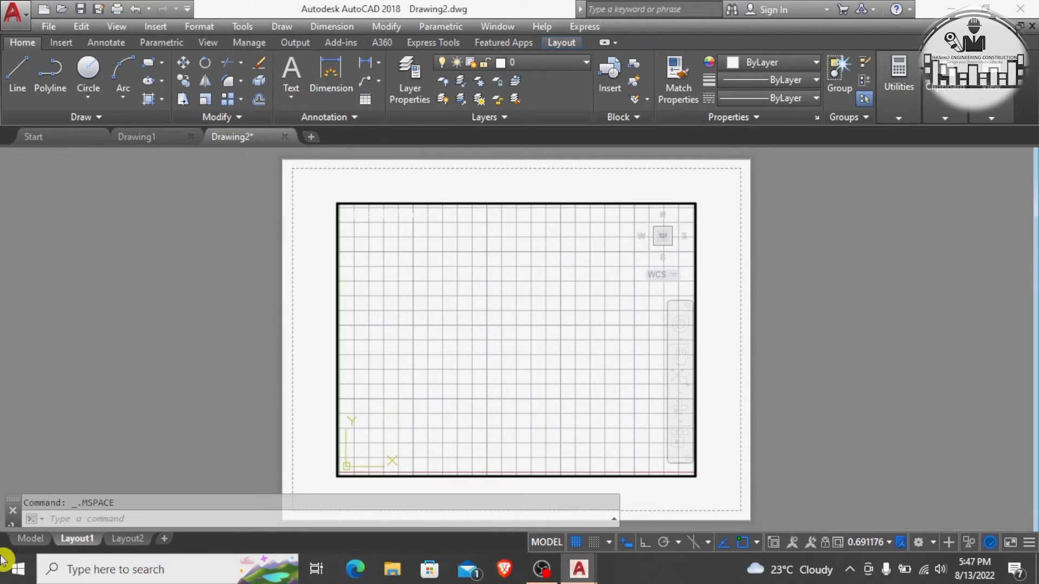
left_click(28, 540)
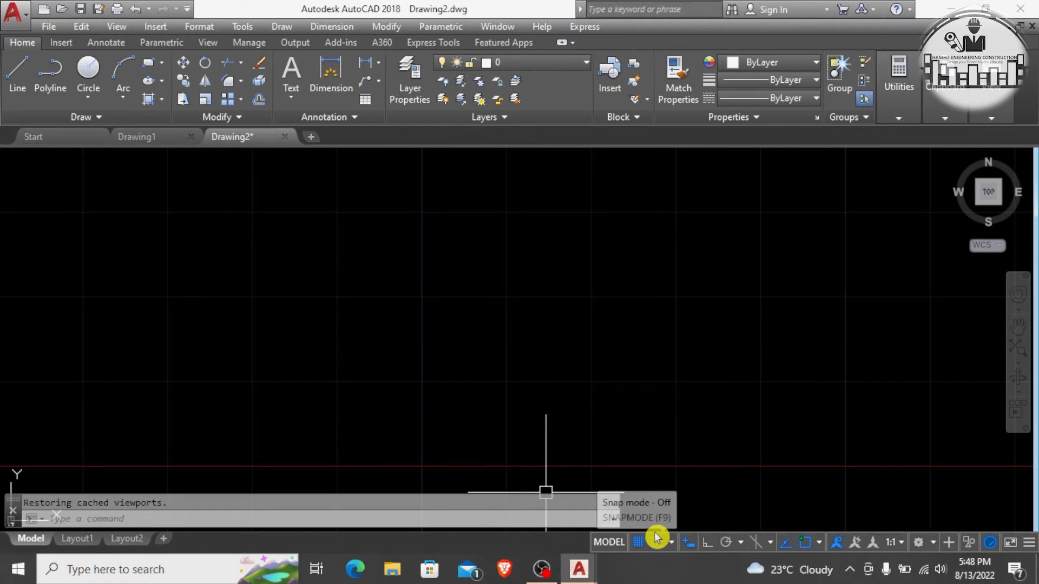
Step: Try starting the LINE command at the crosshair with dynamic input on, and cancel it
left_click(691, 543)
left_click(619, 298)
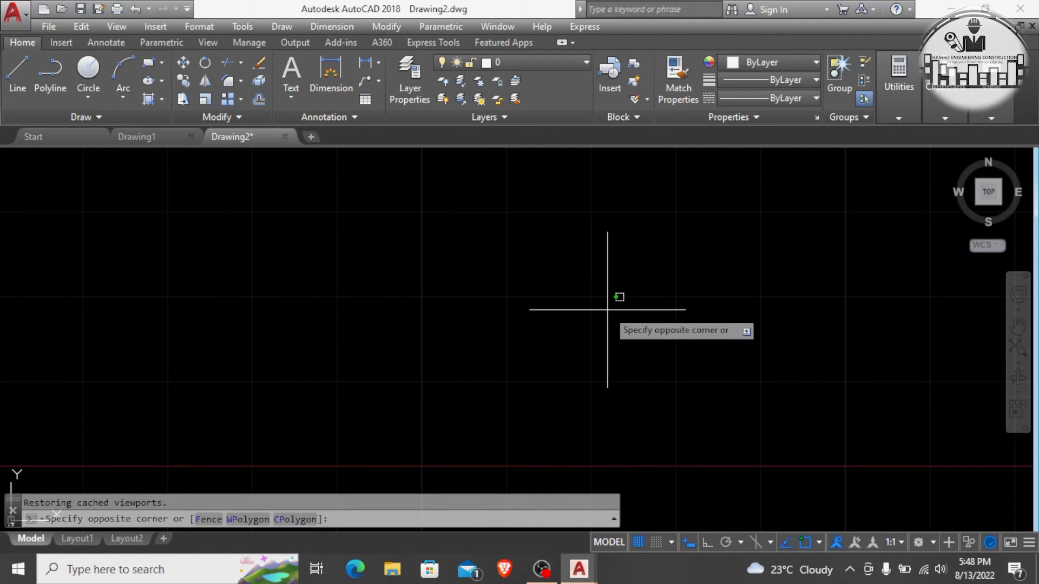
type("ui")
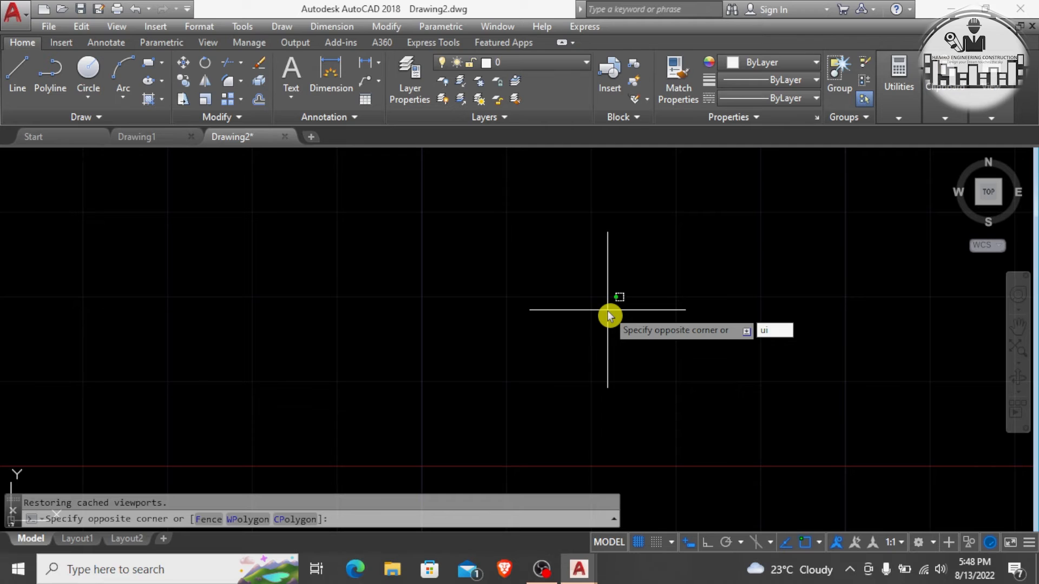
key("Escape")
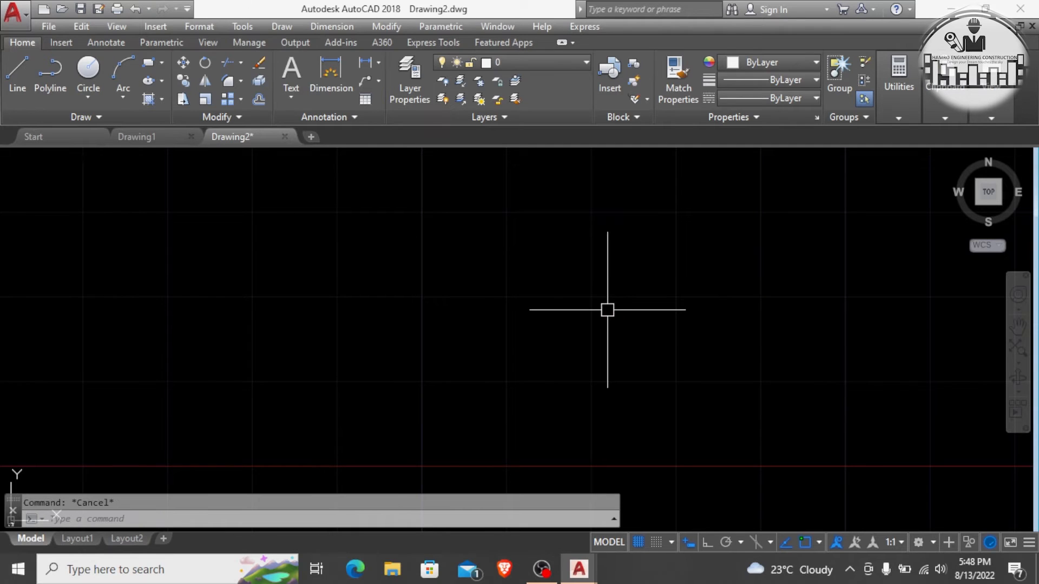
type("liu")
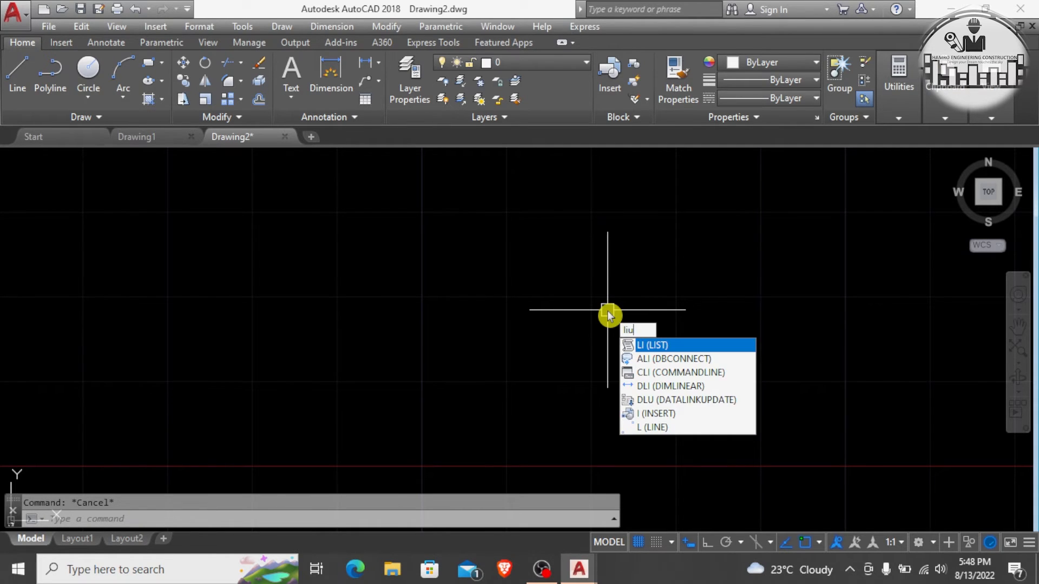
key("BackSpace")
key("BackSpace")
type("INE")
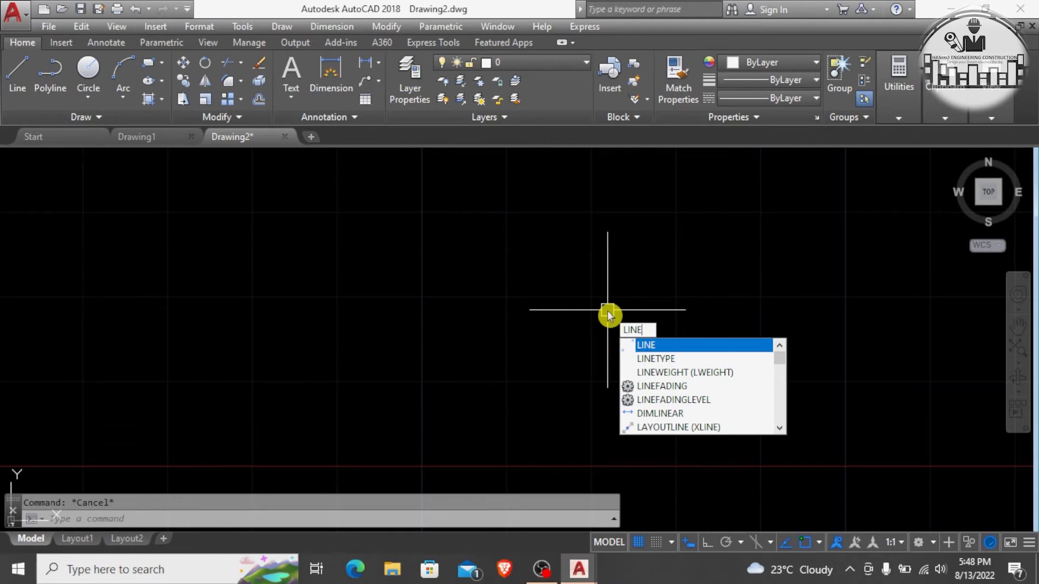
key("Return")
key("Escape")
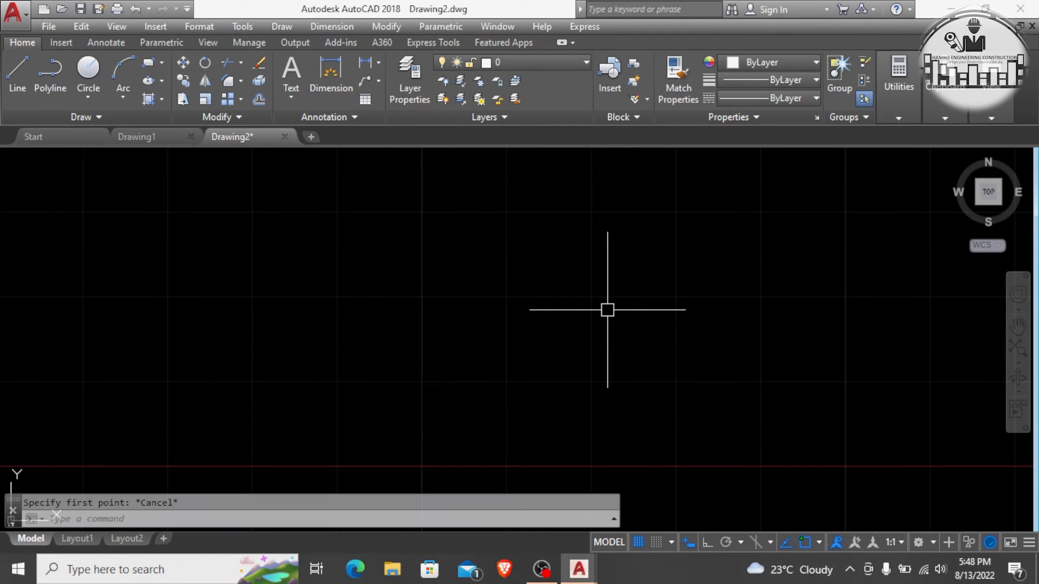
Step: Turn dynamic input off, try entering LINE in the command line, and cancel the entry
left_click(690, 543)
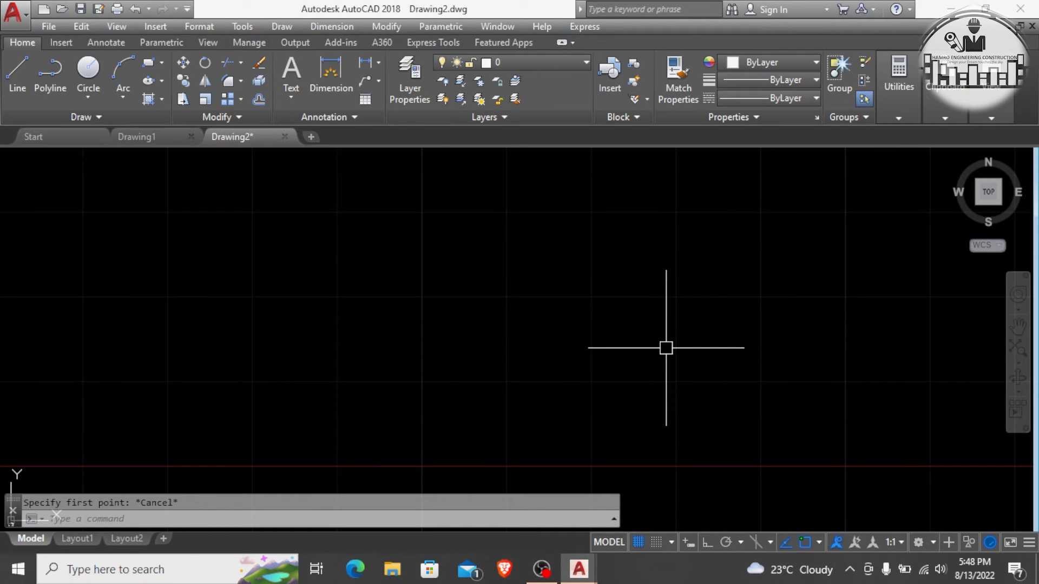
type("lin")
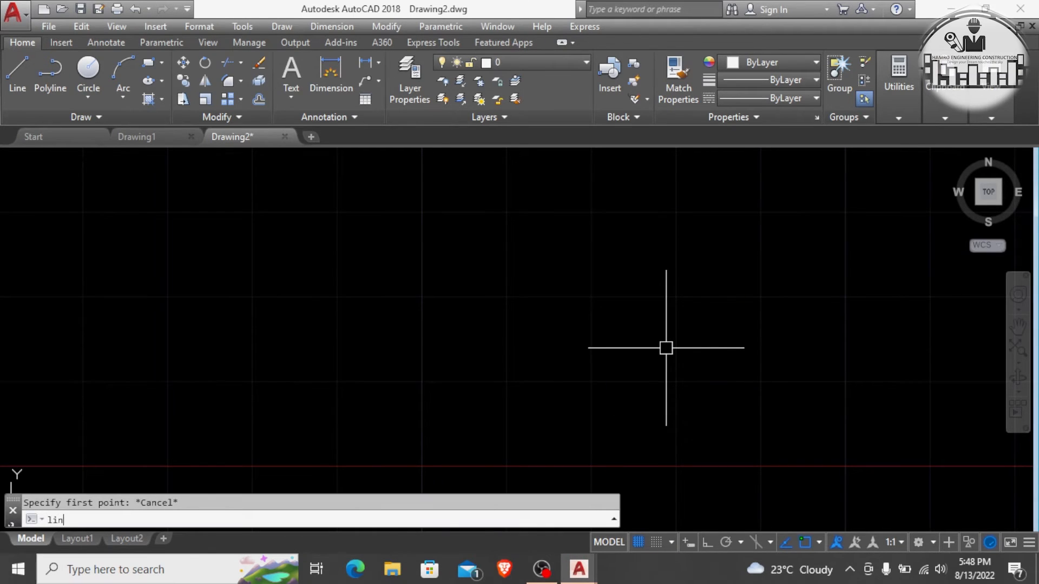
type("e")
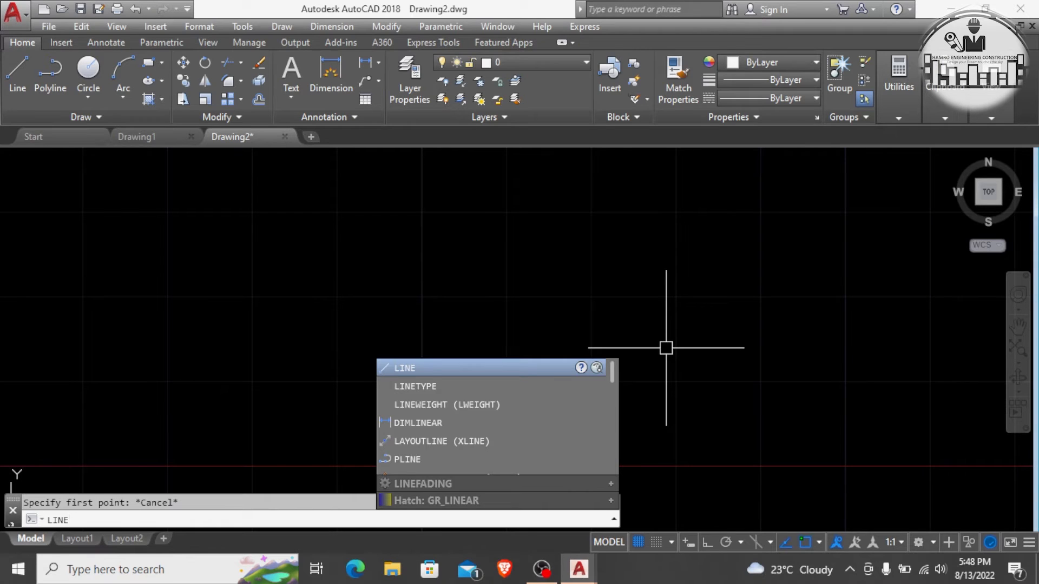
key("Escape")
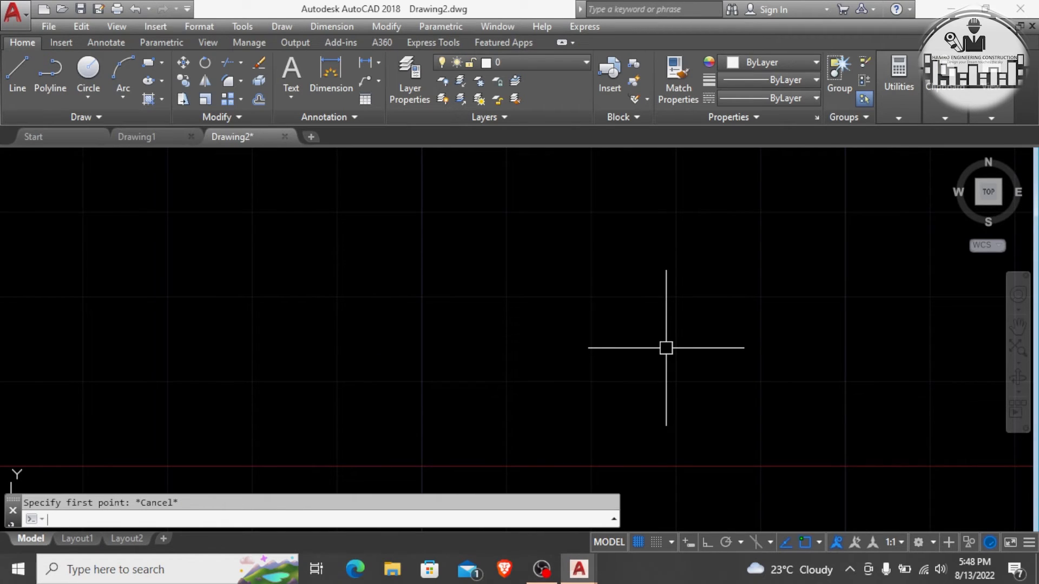
Step: Turn Ortho on and draw a horizontal line followed by a vertical line rising from its right end
left_click(705, 543)
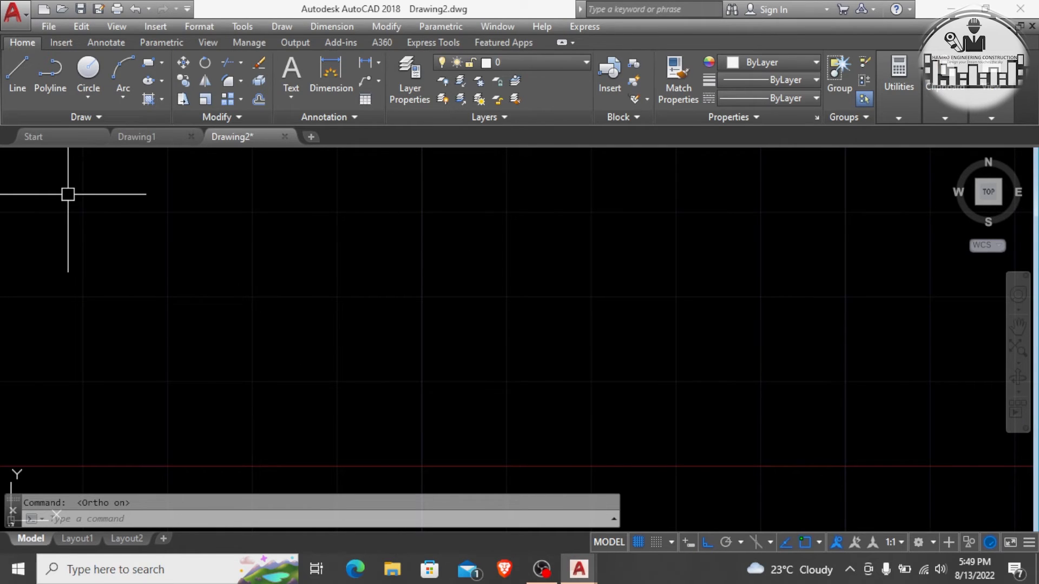
type("L")
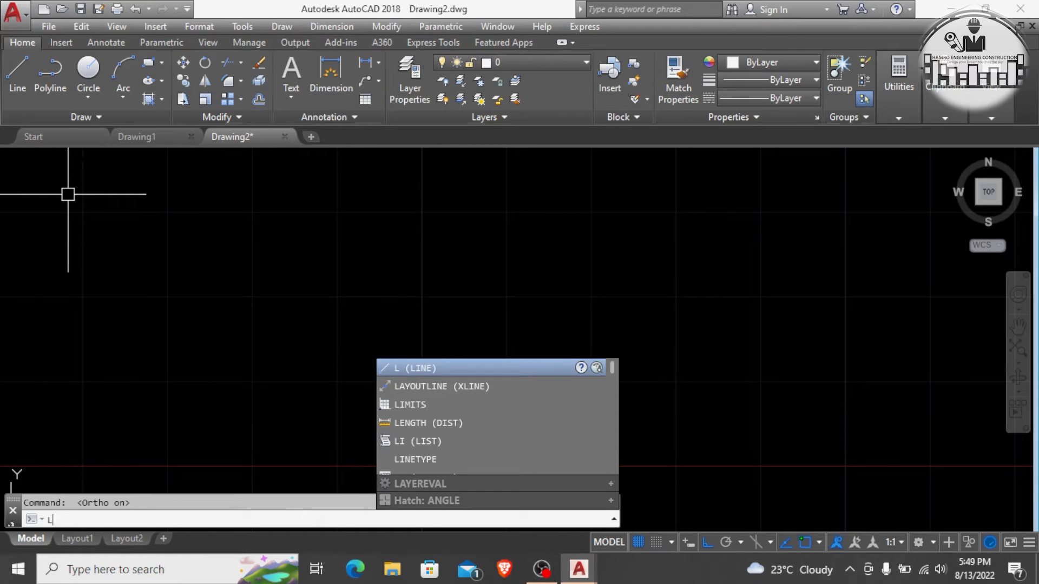
key("Return")
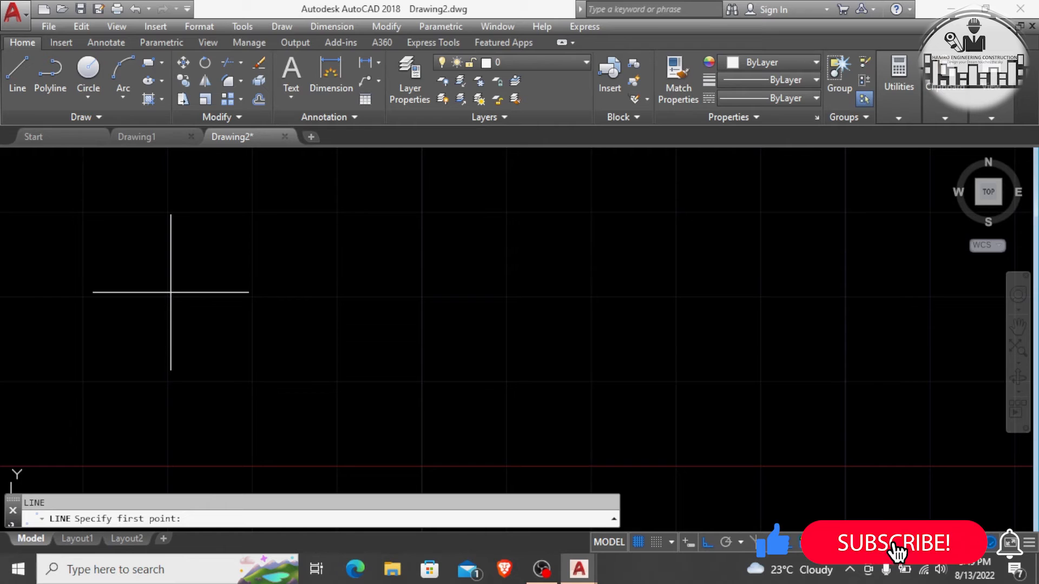
left_click(170, 292)
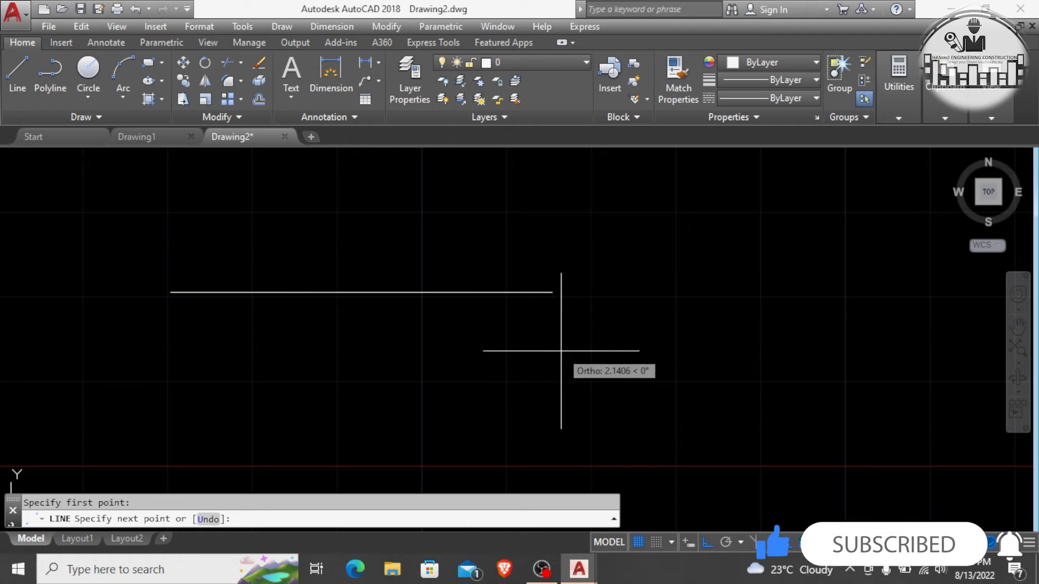
scroll(487, 358, "down", 3)
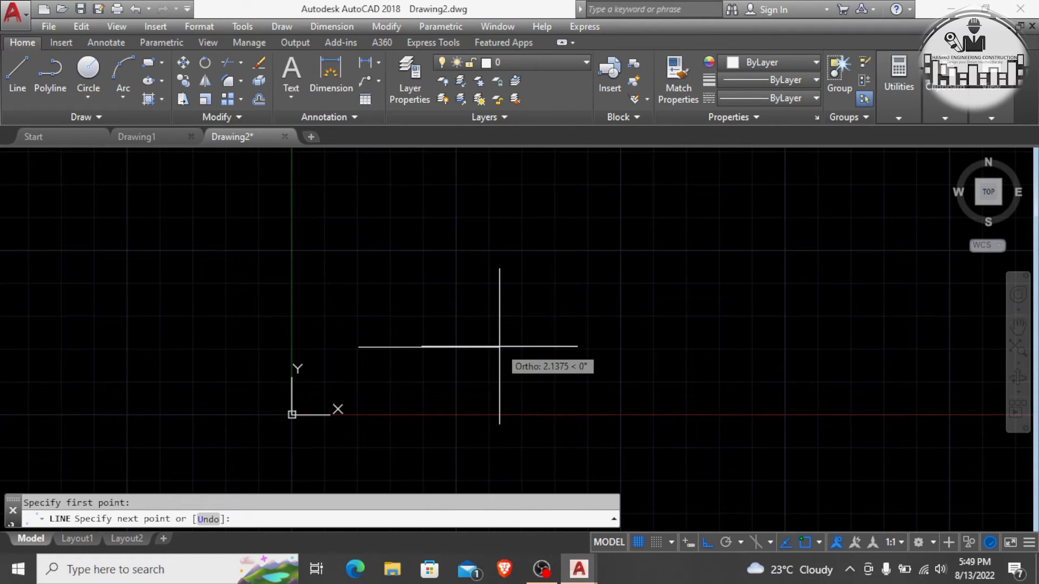
left_click(531, 347)
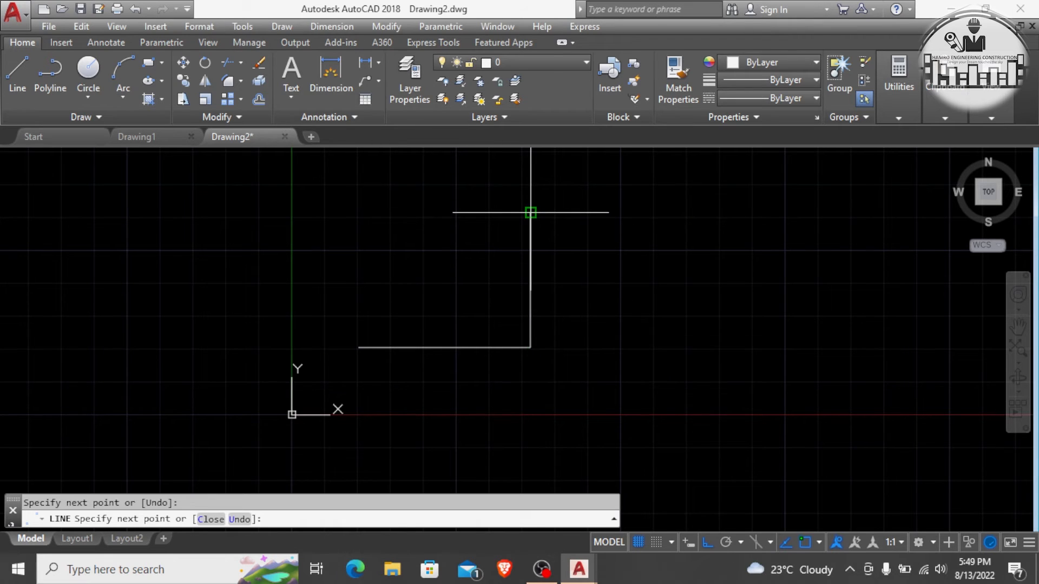
key("Escape")
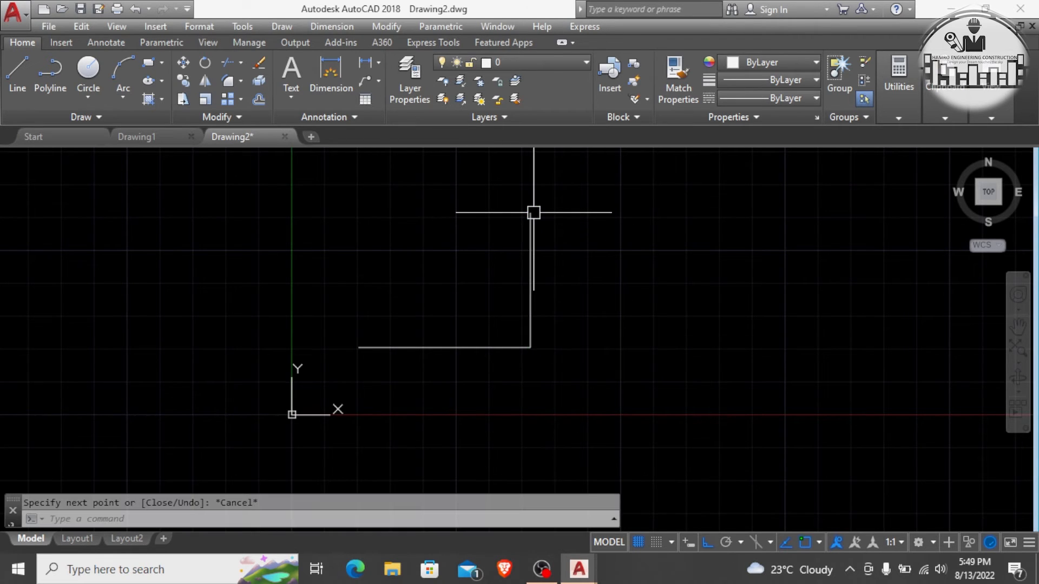
Step: With Ortho off and dynamic input on, close the triangle with a line about 3.32 units long at 38° between the open endpoints
left_click(705, 546)
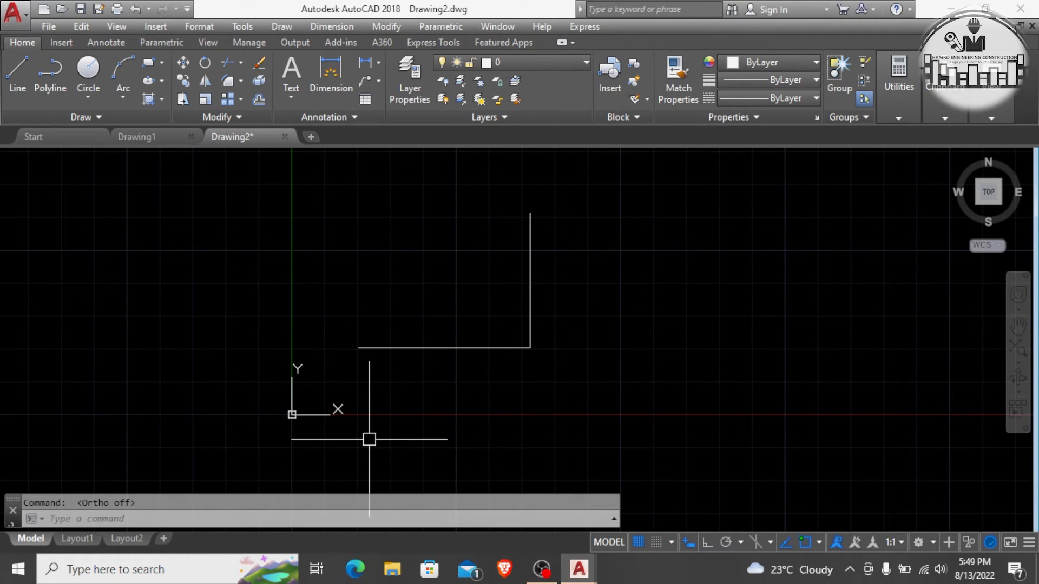
type("LINE")
key("Return")
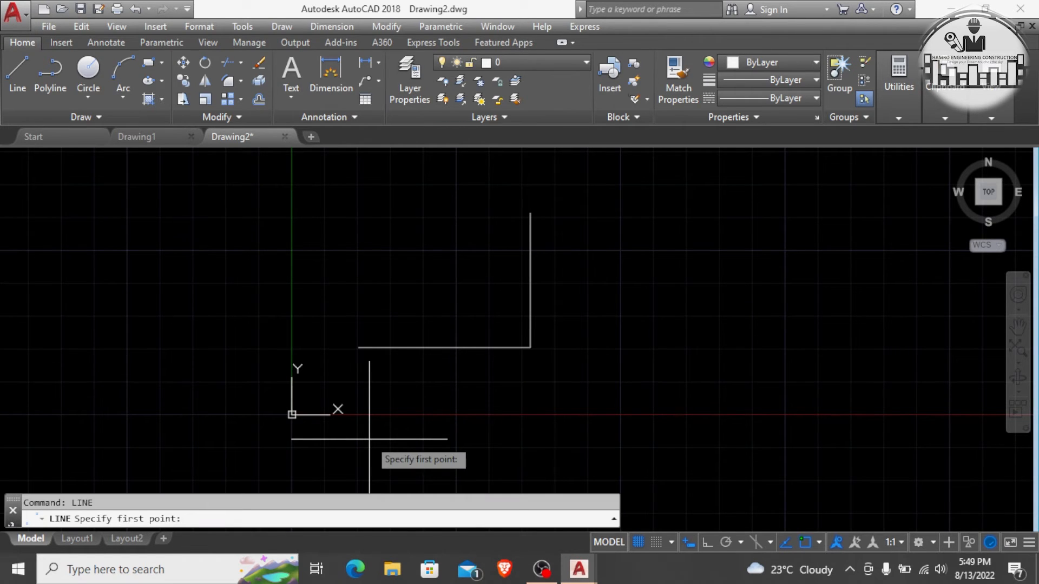
left_click(359, 347)
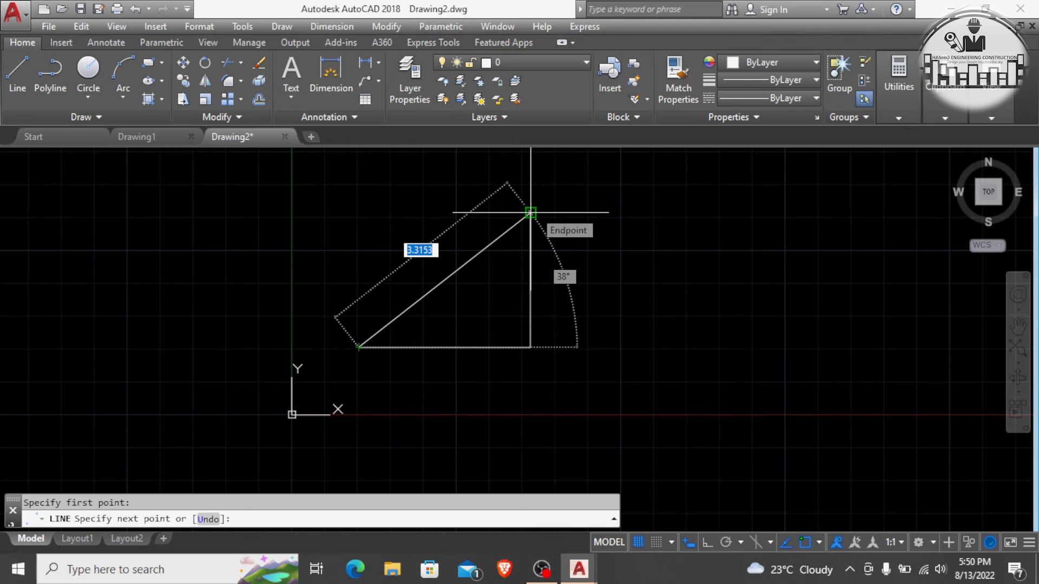
left_click(531, 212)
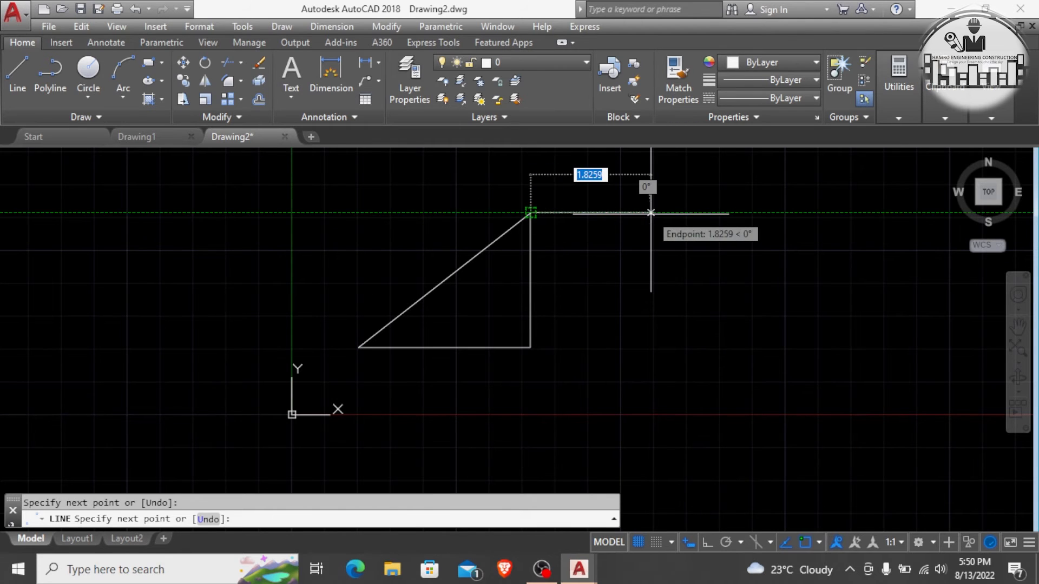
key("Return")
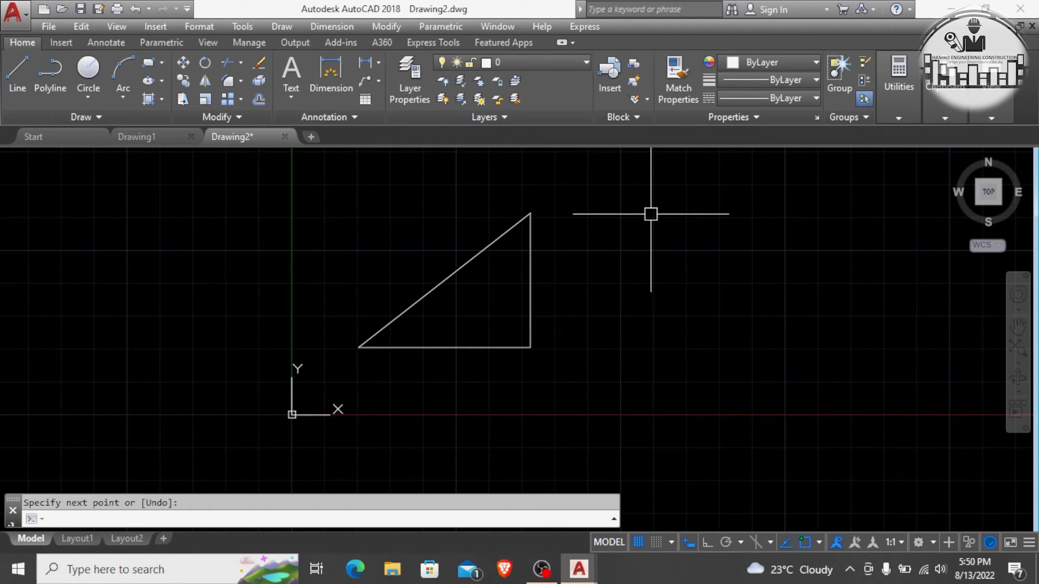
Step: Select the triangle's sloping and vertical lines together with a crossing window near its upper corner
scroll(651, 214, "down", 1)
scroll(248, 374, "down", 4)
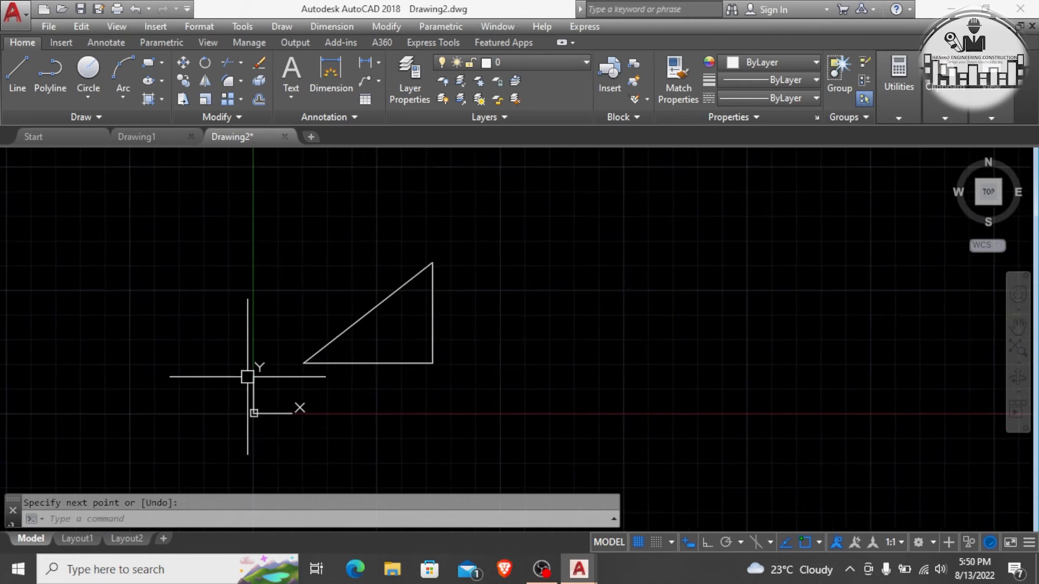
scroll(325, 308, "up", 1)
scroll(355, 327, "up", 4)
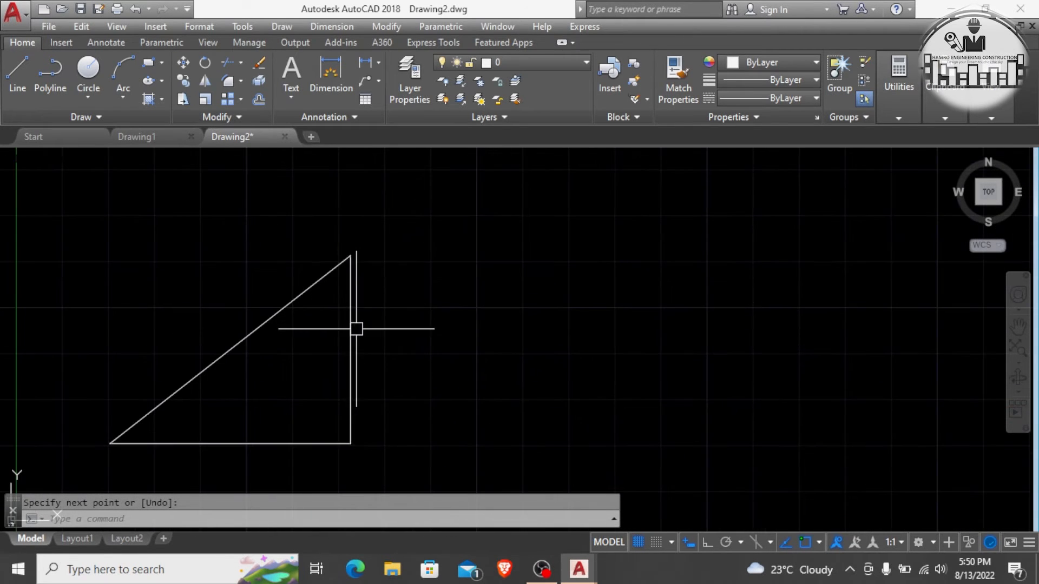
left_click(384, 233)
left_click(303, 300)
scroll(430, 224, "down", 1)
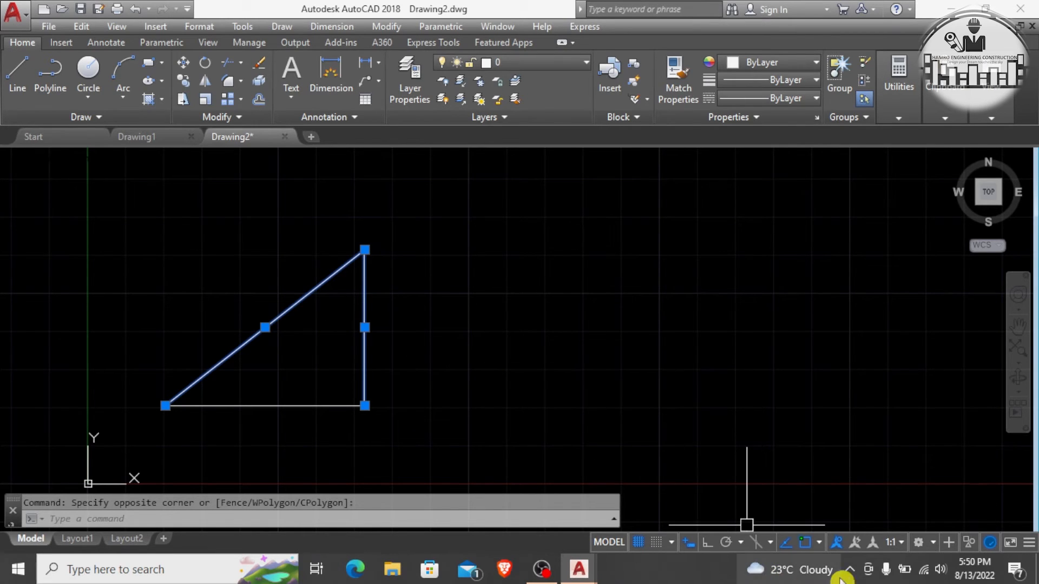
Step: Turn off the Node object snap, and switch the Extension, Intersection and Quadrant snaps off and on again
left_click(818, 543)
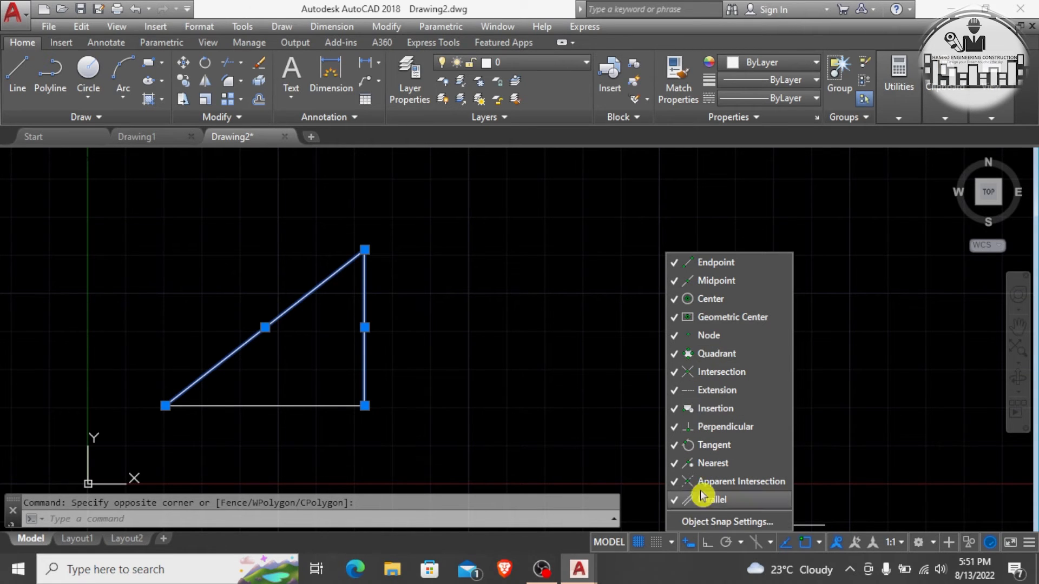
left_click(673, 390)
left_click(674, 372)
left_click(674, 354)
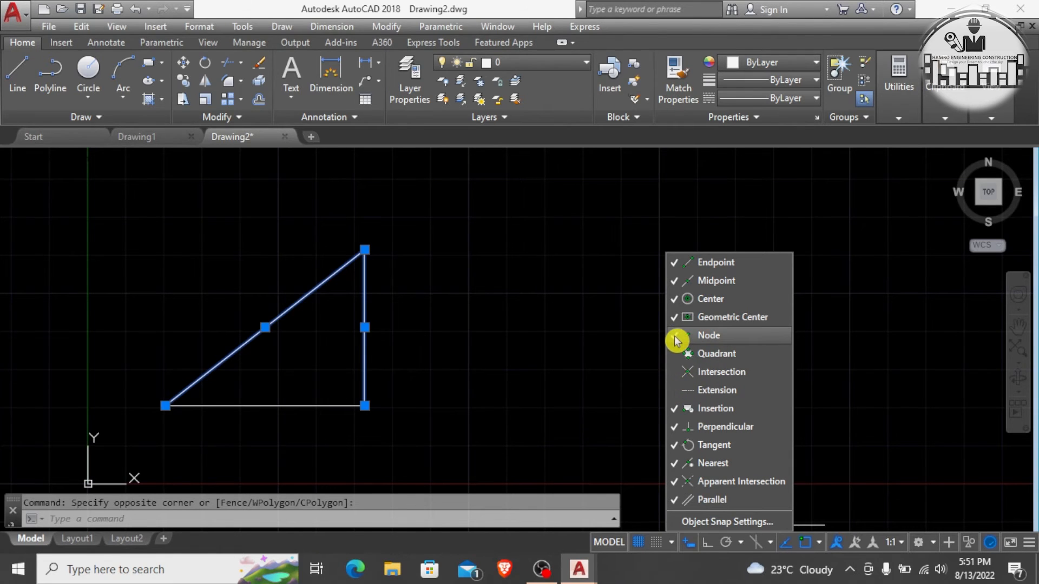
left_click(674, 354)
left_click(674, 335)
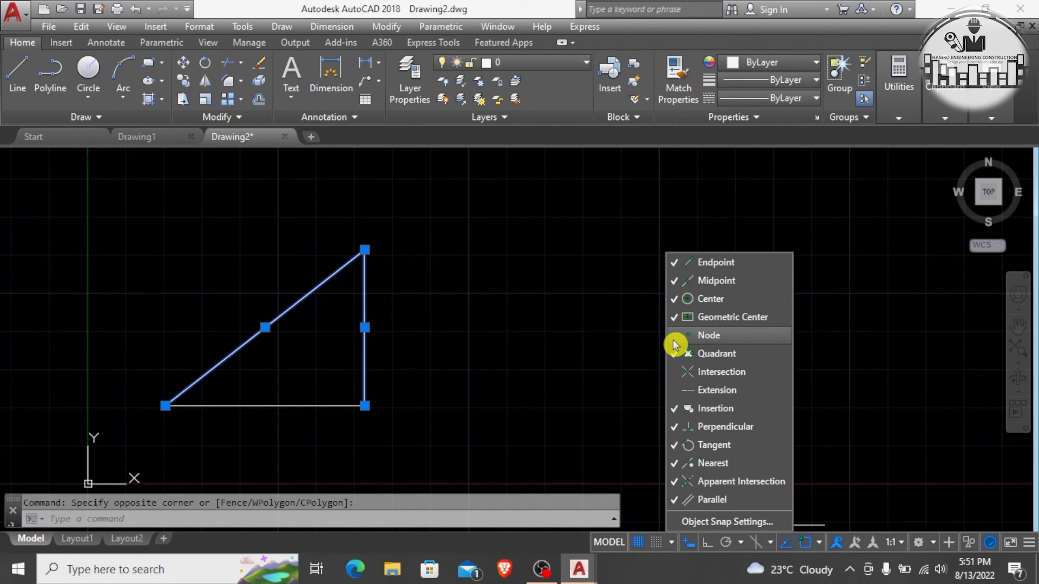
left_click(674, 372)
left_click(674, 390)
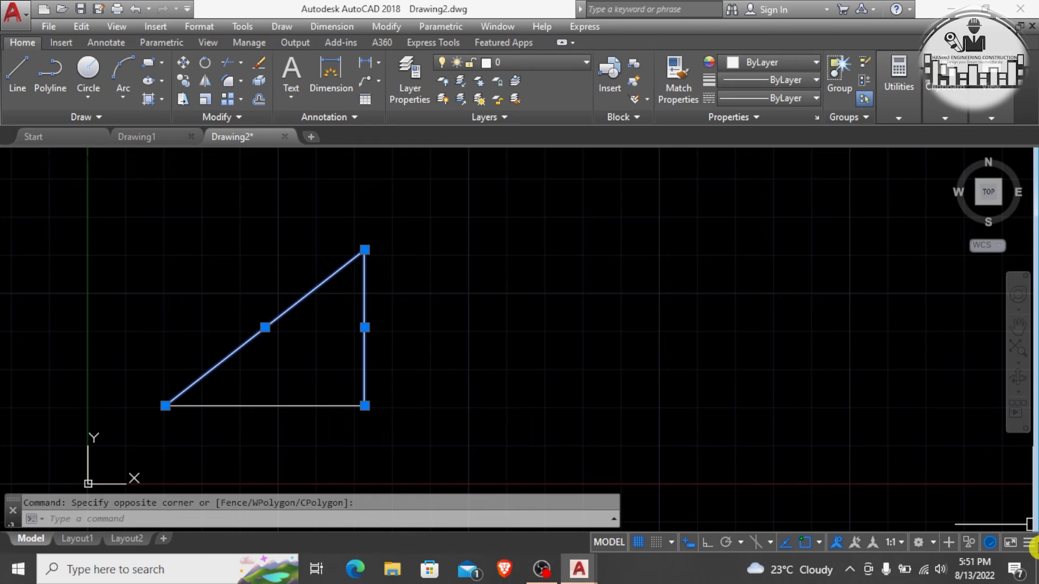
Step: Look through the status bar customization list, dismiss it, and clear the line selection
left_click(1028, 548)
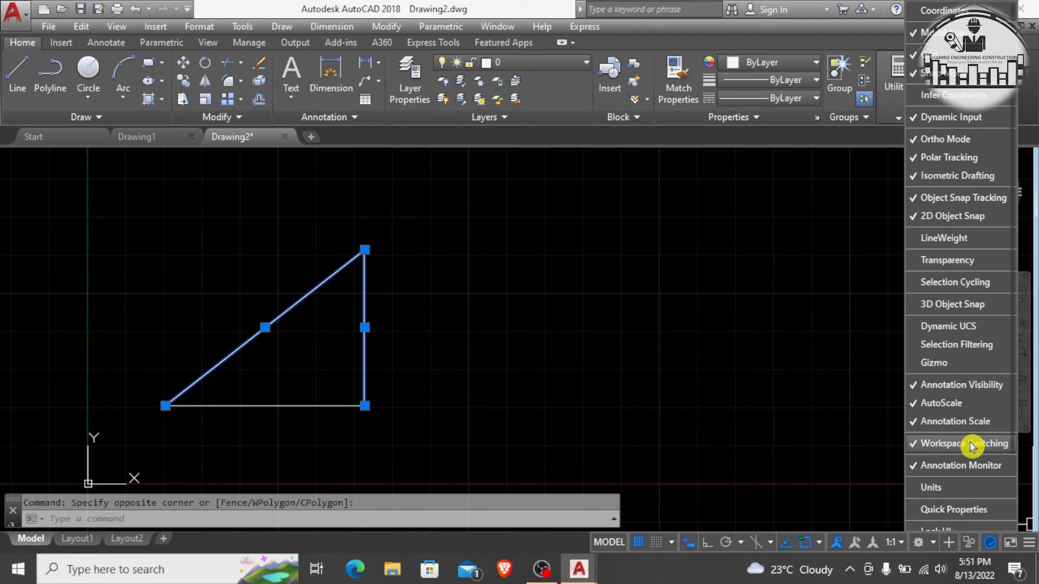
scroll(971, 511, "down", 2)
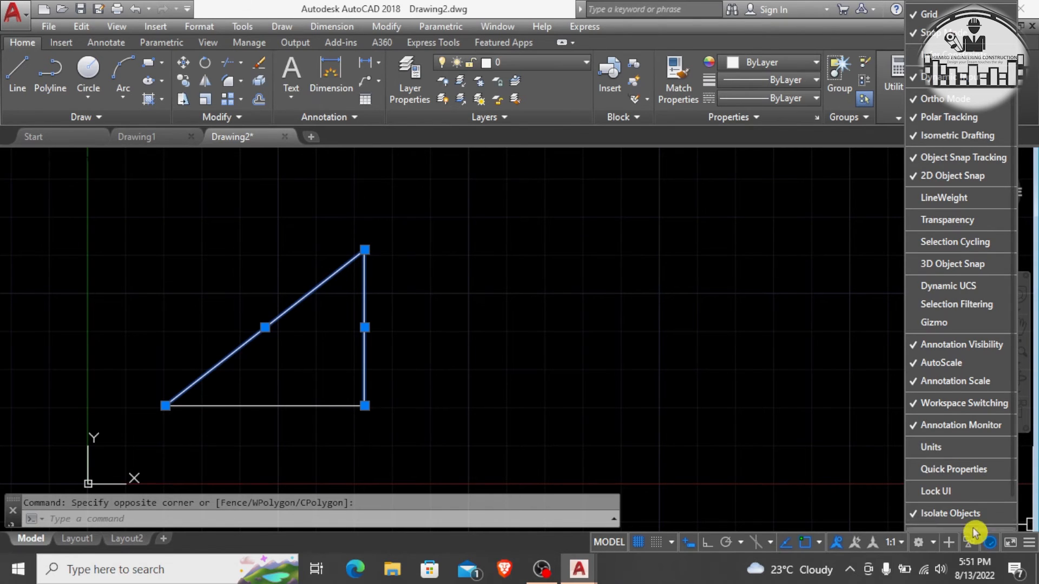
left_click(1032, 547)
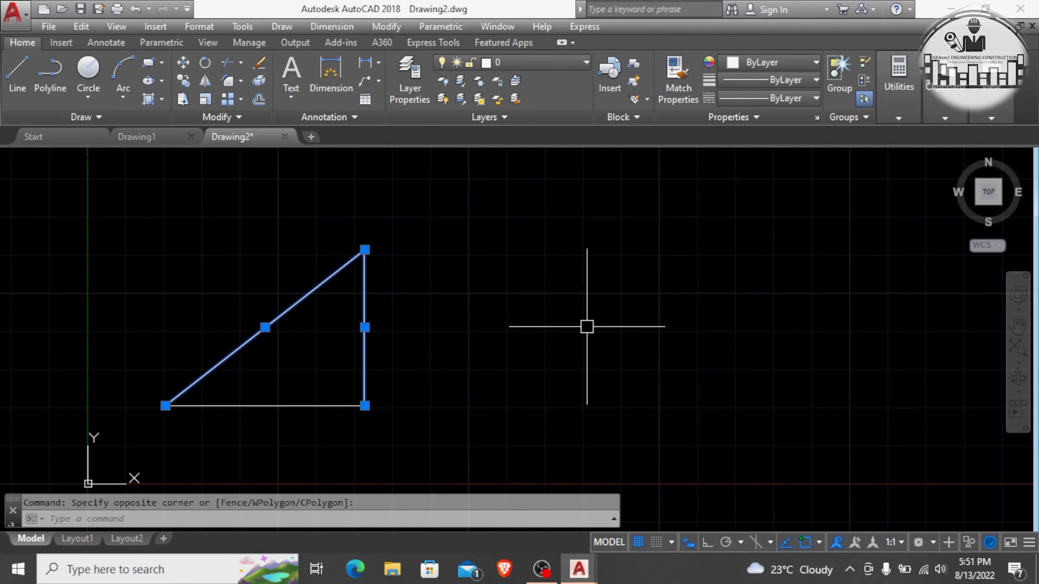
key("Escape")
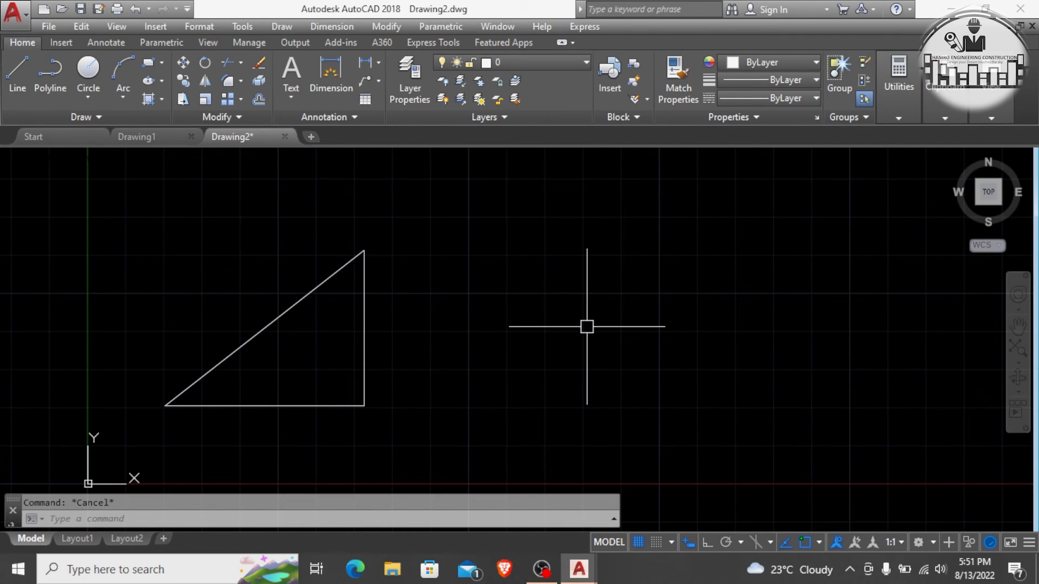
Step: Open the drawing units settings and look through the available length types and angle types
scroll(357, 427, "down", 2)
scroll(603, 309, "up", 2)
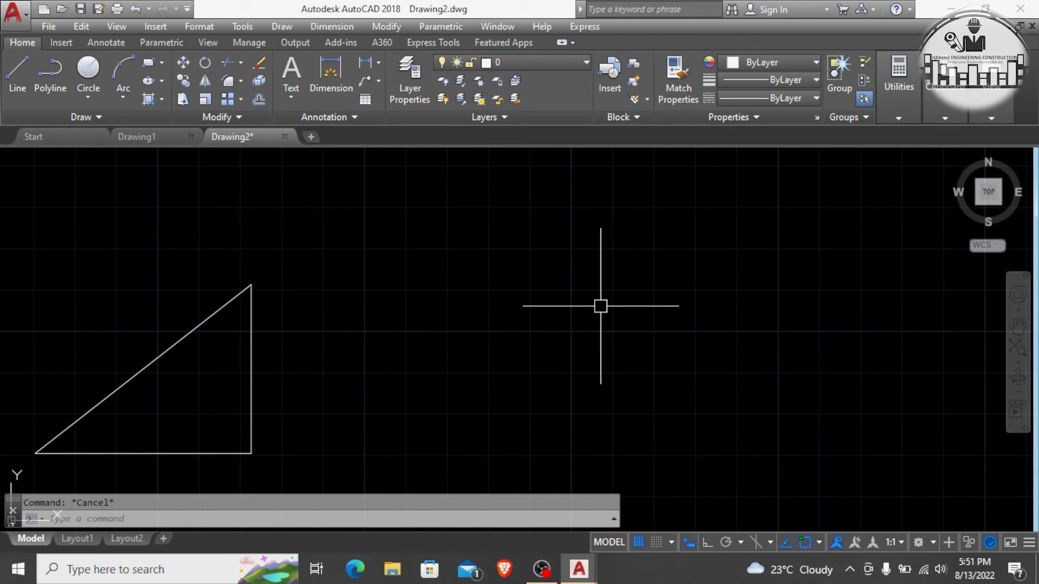
type("UN")
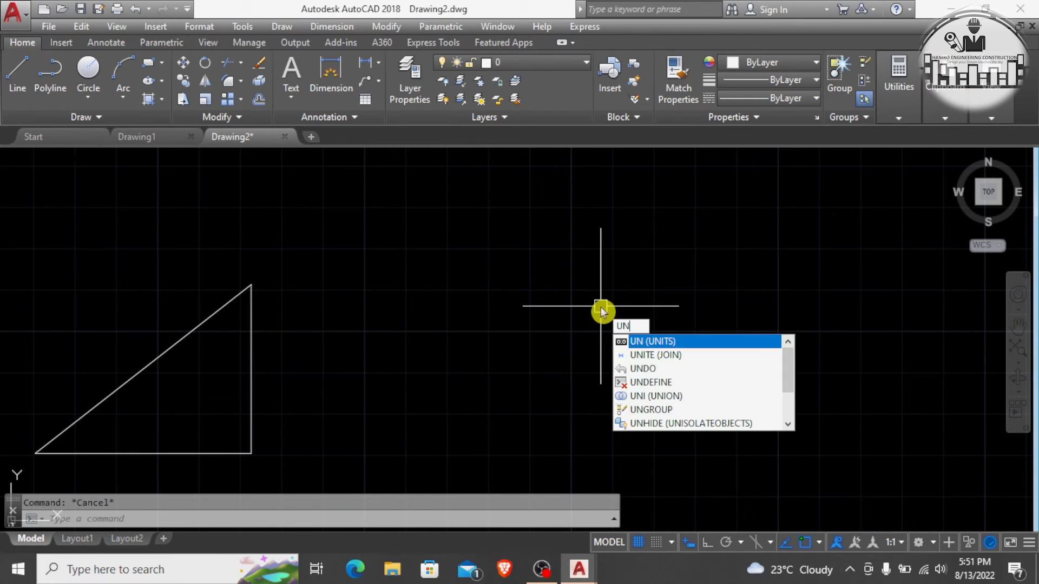
key("Return")
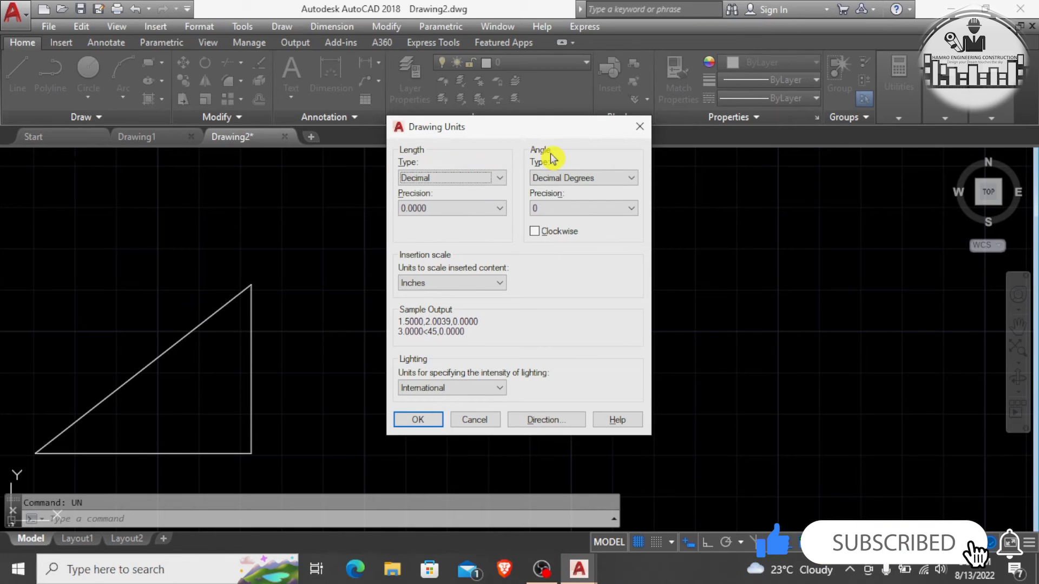
left_click(451, 182)
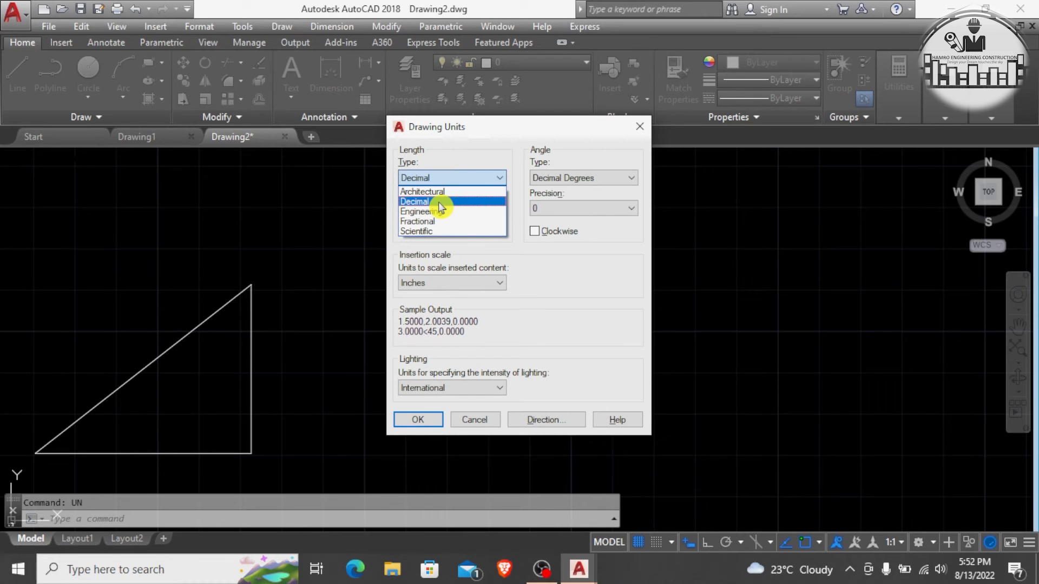
left_click(591, 181)
left_click(592, 181)
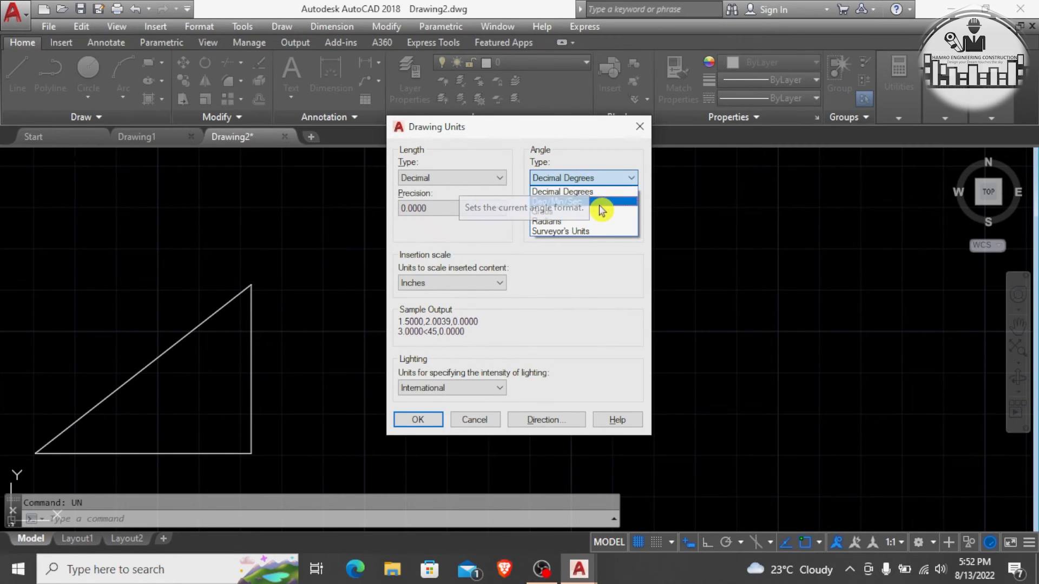
left_click(596, 150)
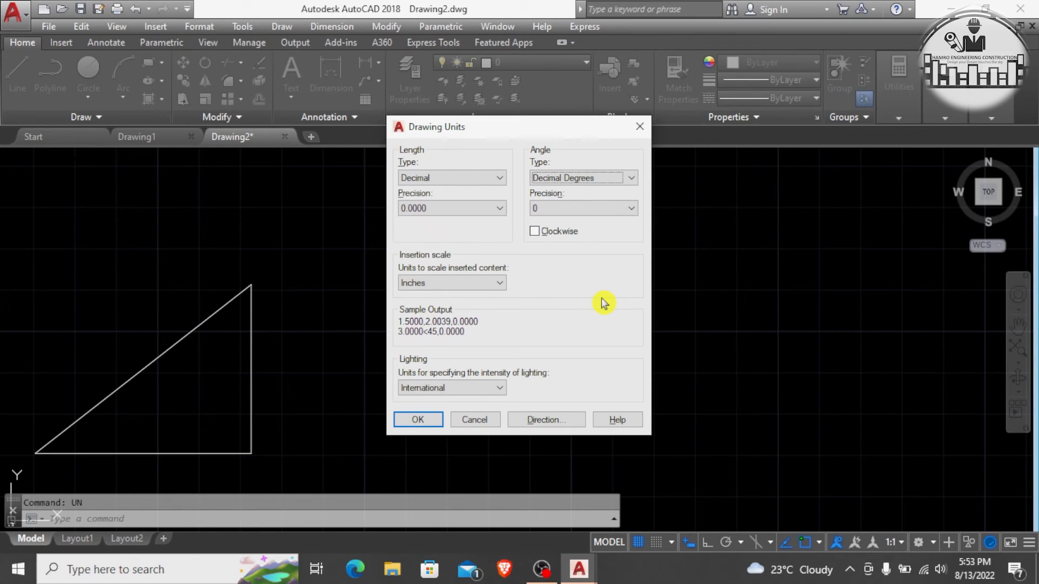
Step: Set the insertion scale units to Millimeters, keep the Decimal length type, and accept the drawing units
left_click(433, 284)
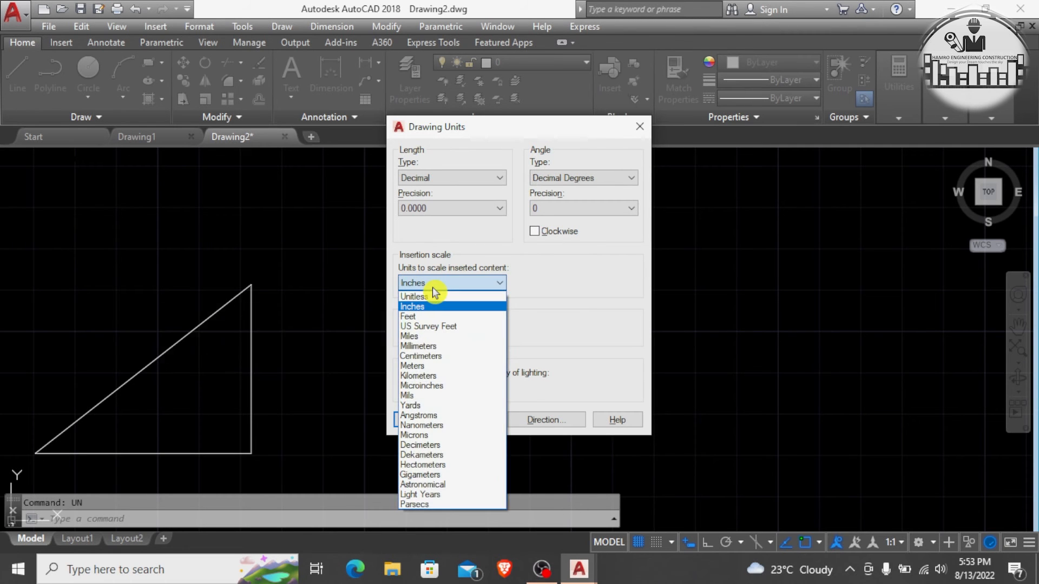
left_click(443, 348)
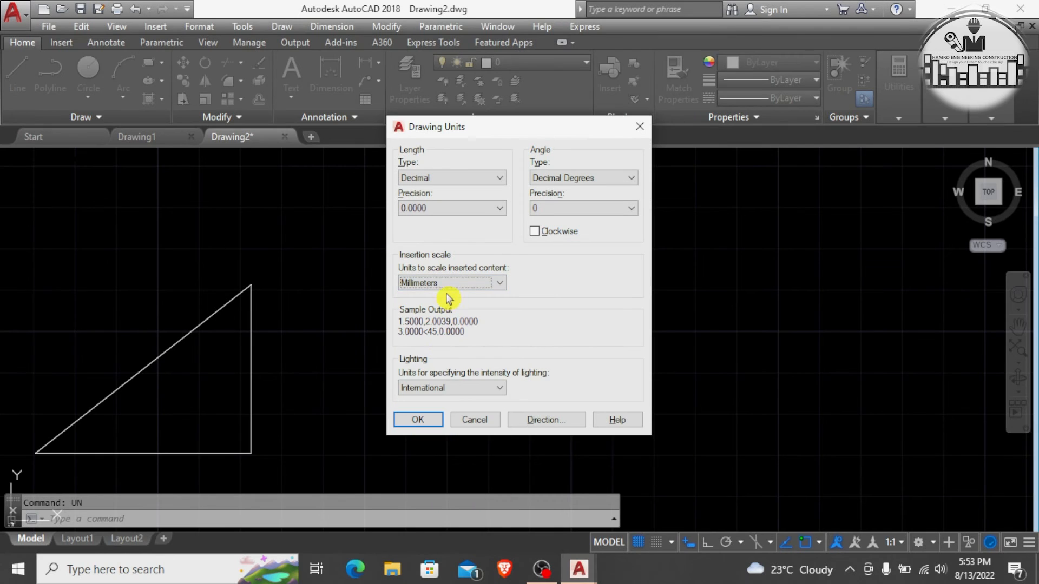
left_click(463, 177)
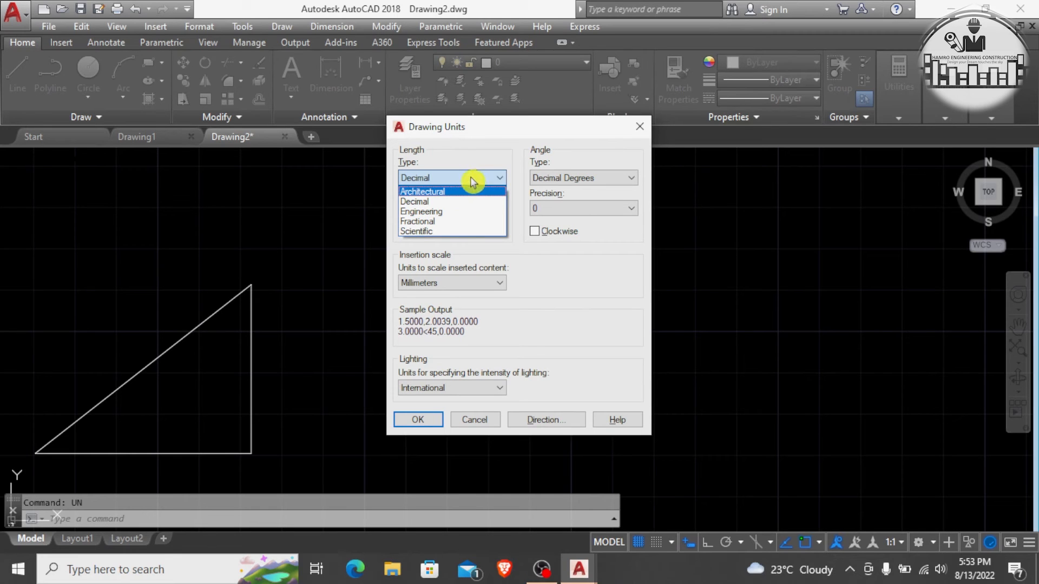
left_click(471, 180)
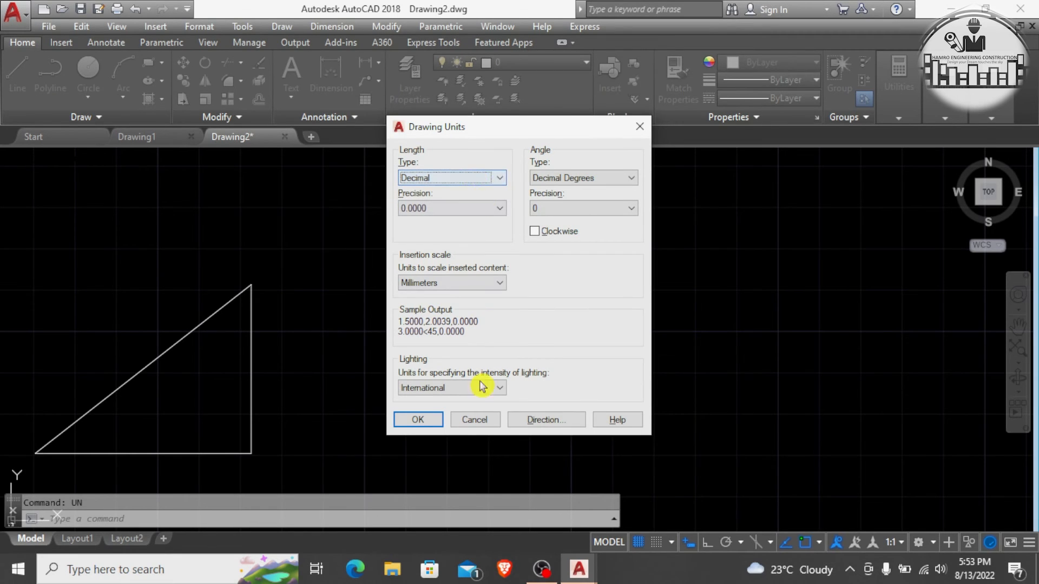
left_click(421, 421)
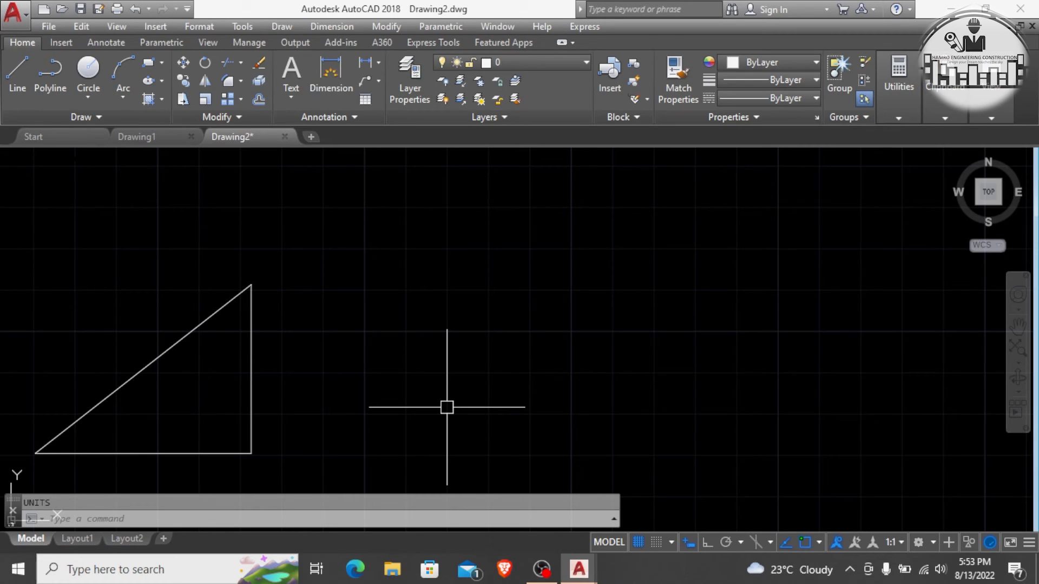
Step: Set the model space limits with the lower left corner at 0,0 and the upper right corner at 1000,1000
type("LIMITS")
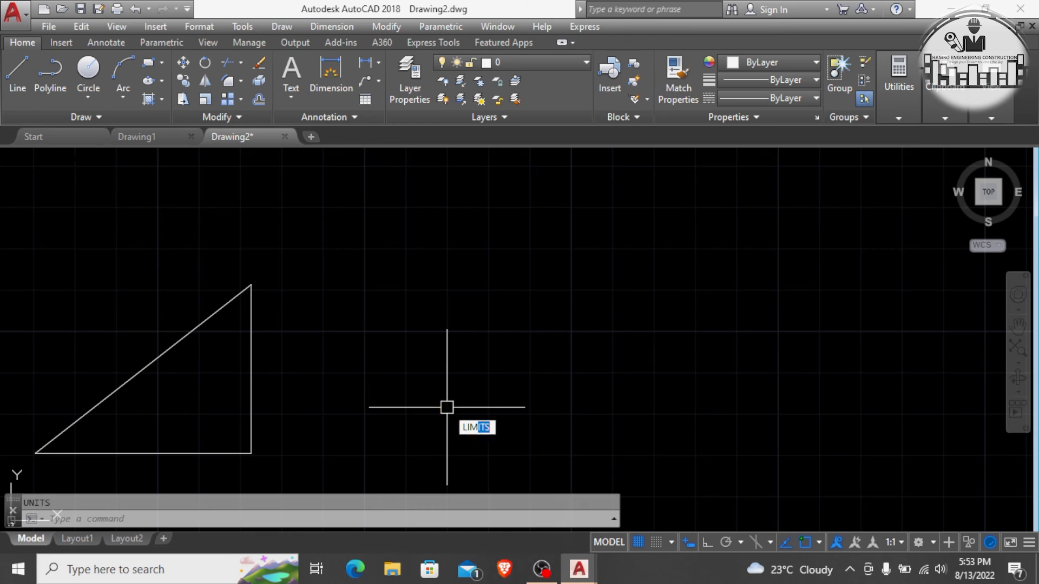
key("Return")
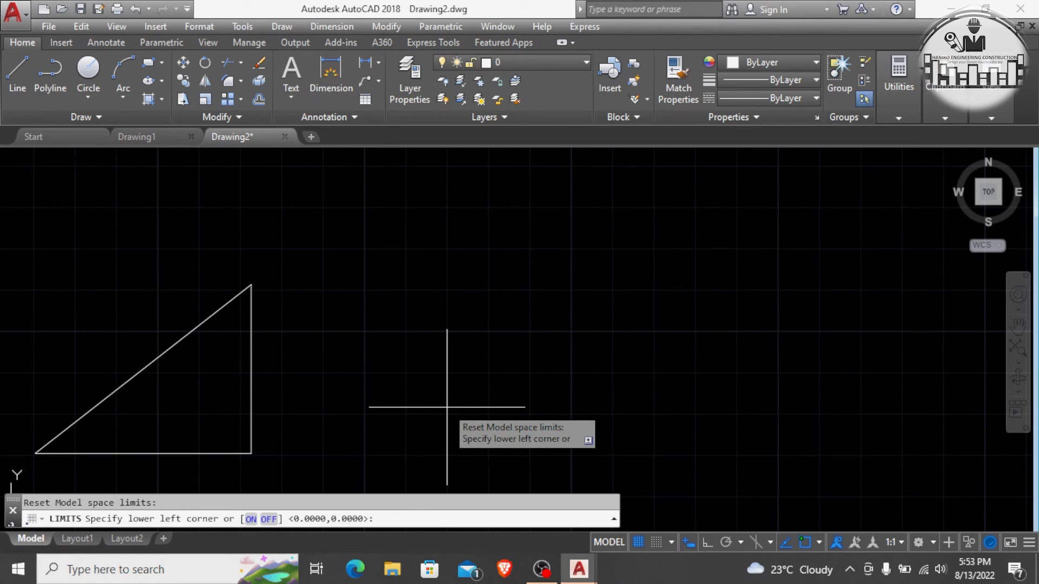
type("0")
key("Tab")
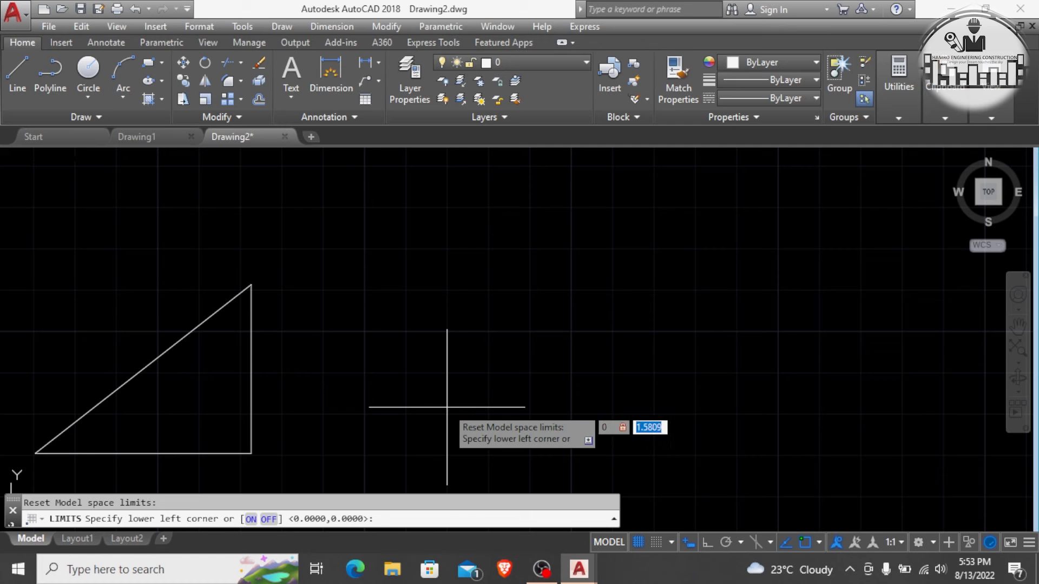
type("0")
key("Return")
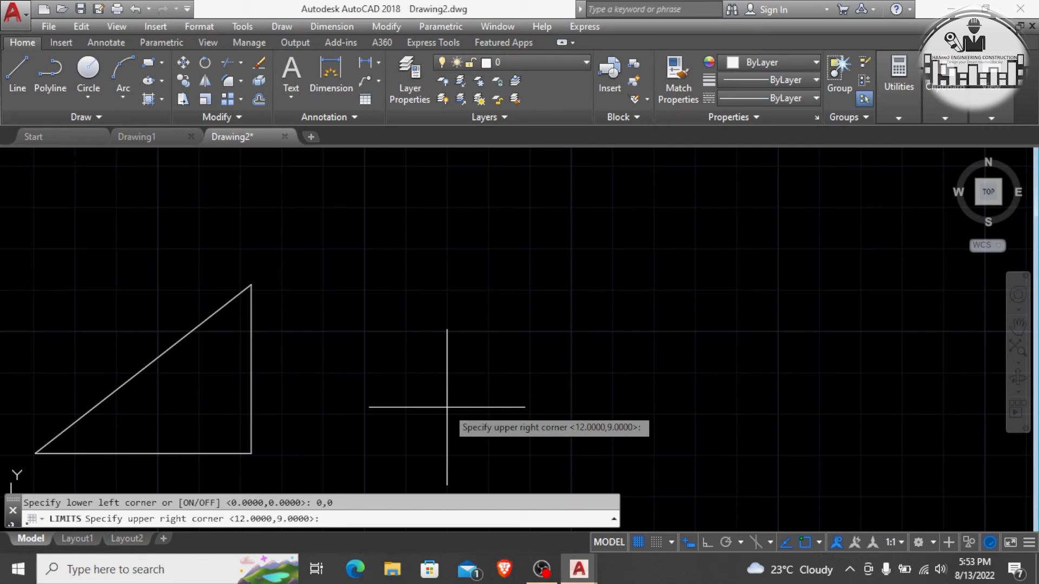
type("1")
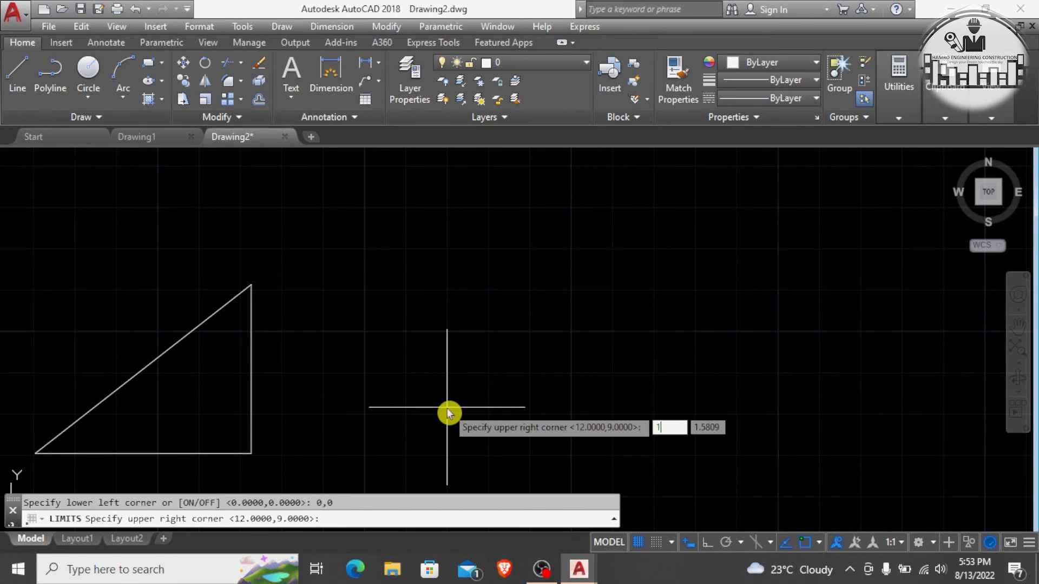
type("000")
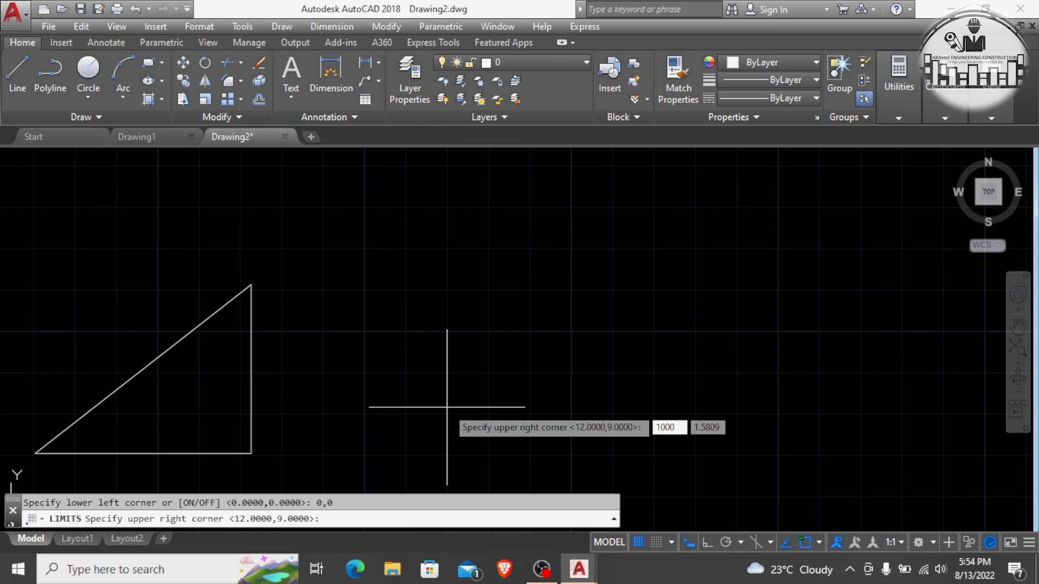
key("Tab")
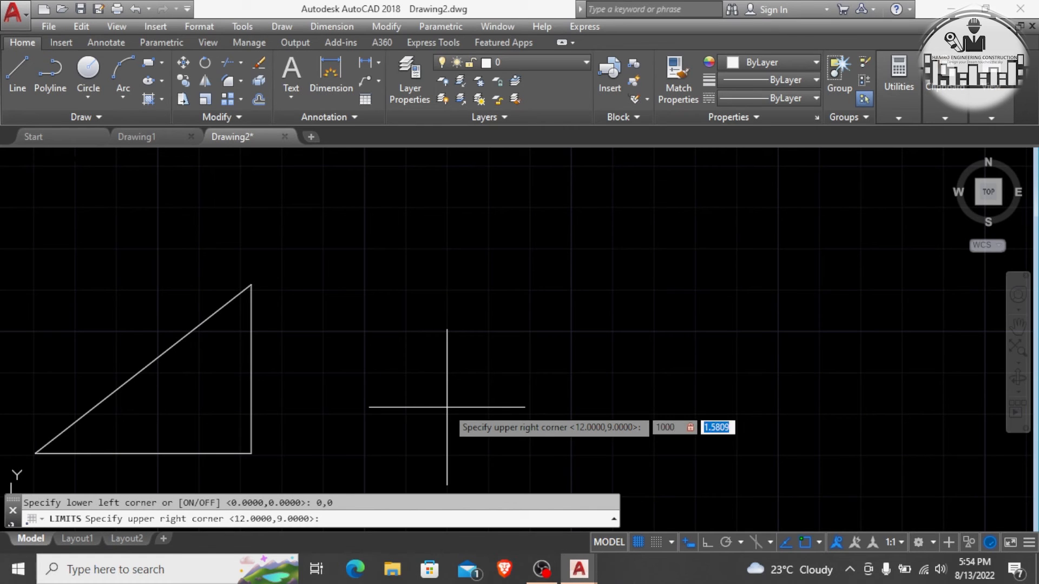
type("1000")
key("Return")
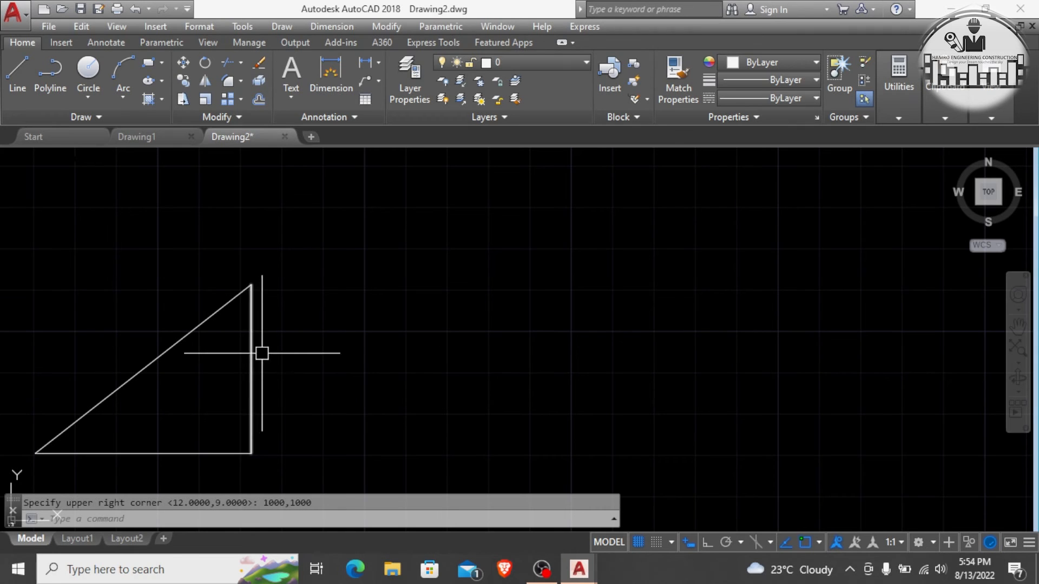
scroll(158, 385, "down", 7)
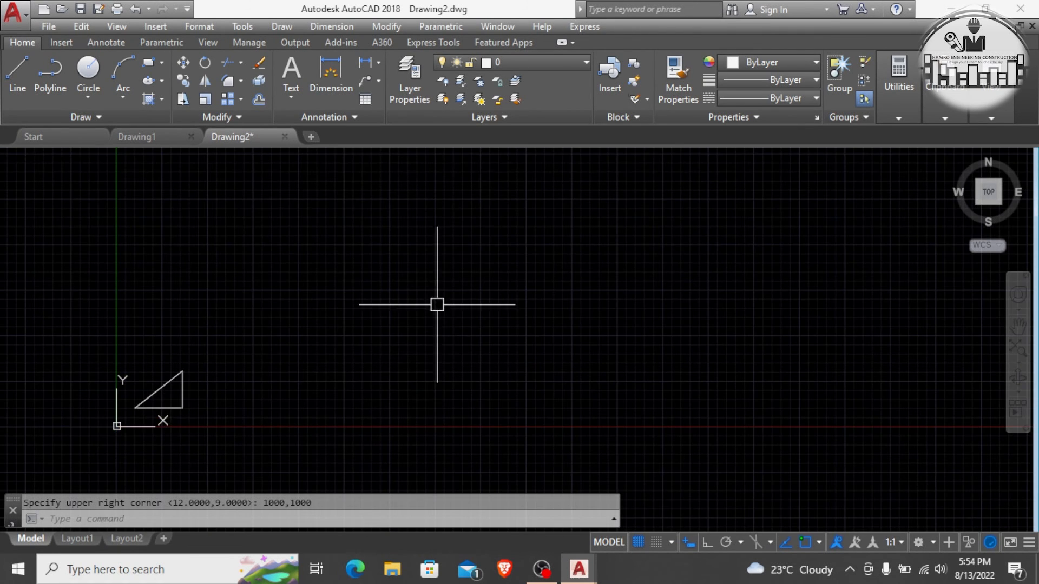
scroll(436, 297, "up", 2)
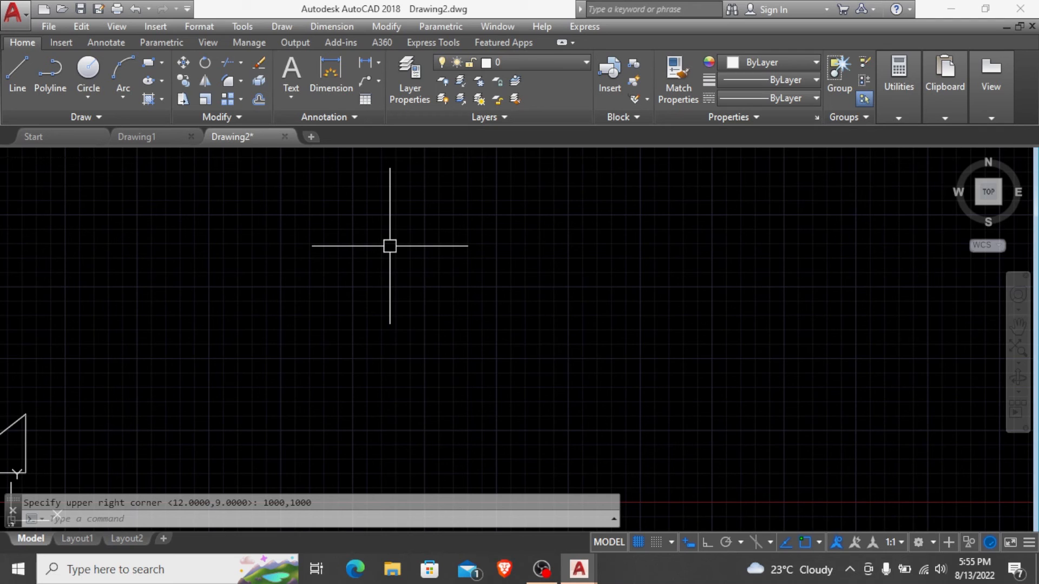
Step: In the display options, change the uniform background color of 2D model space to Cyan and apply it
right_click(338, 302)
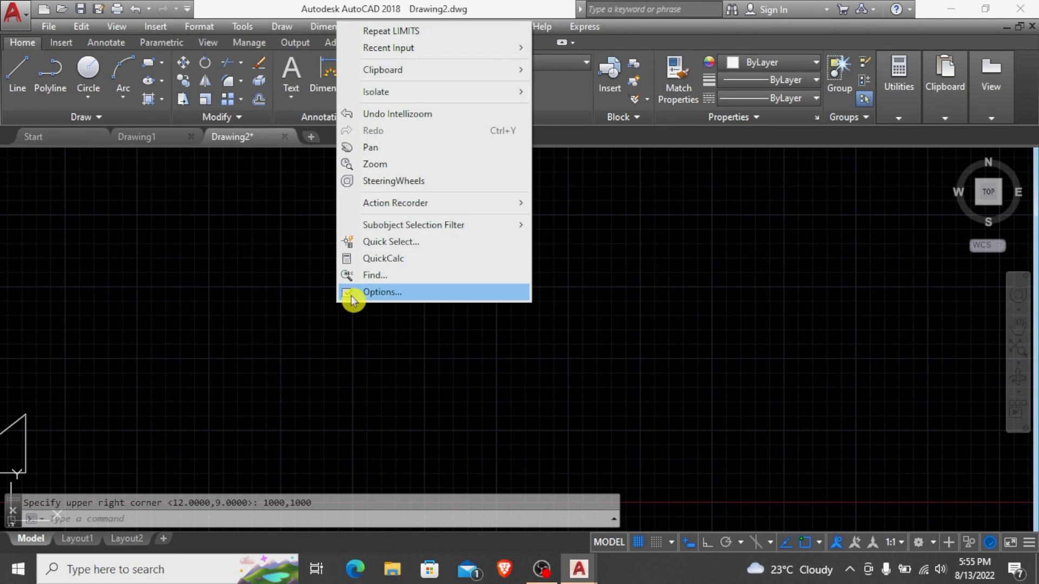
left_click(352, 295)
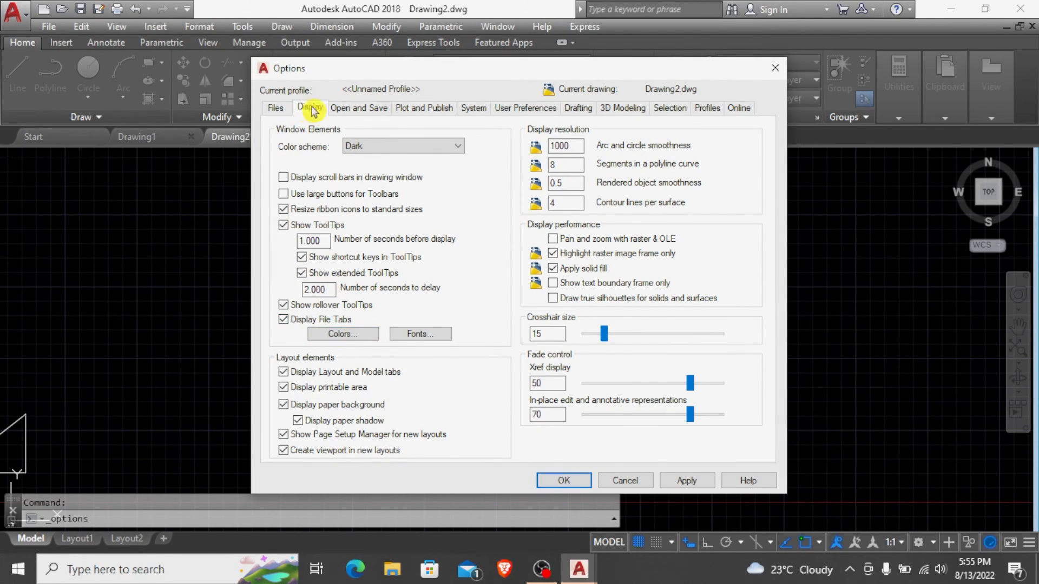
left_click(338, 334)
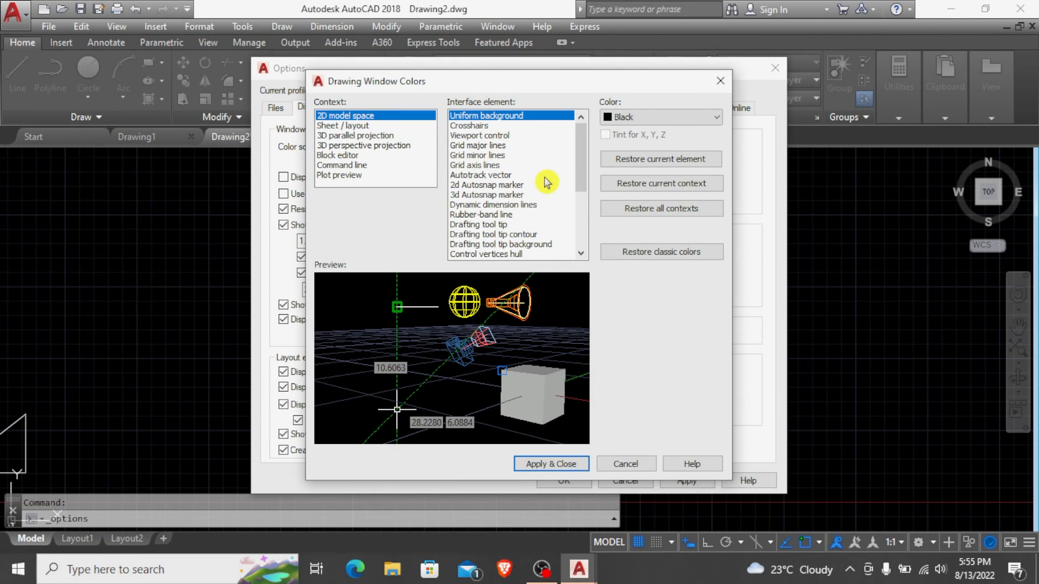
left_click(634, 121)
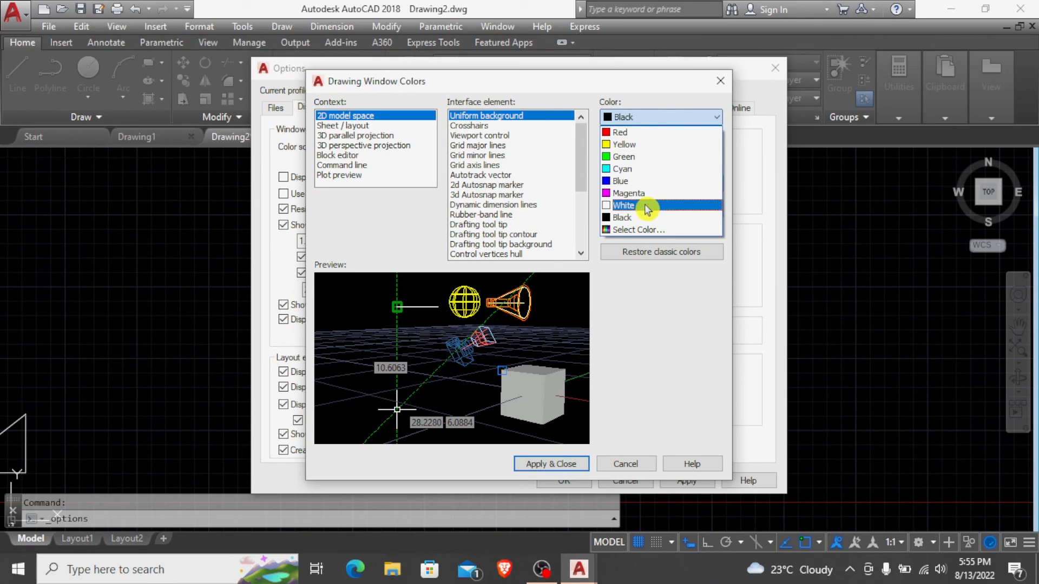
left_click(648, 230)
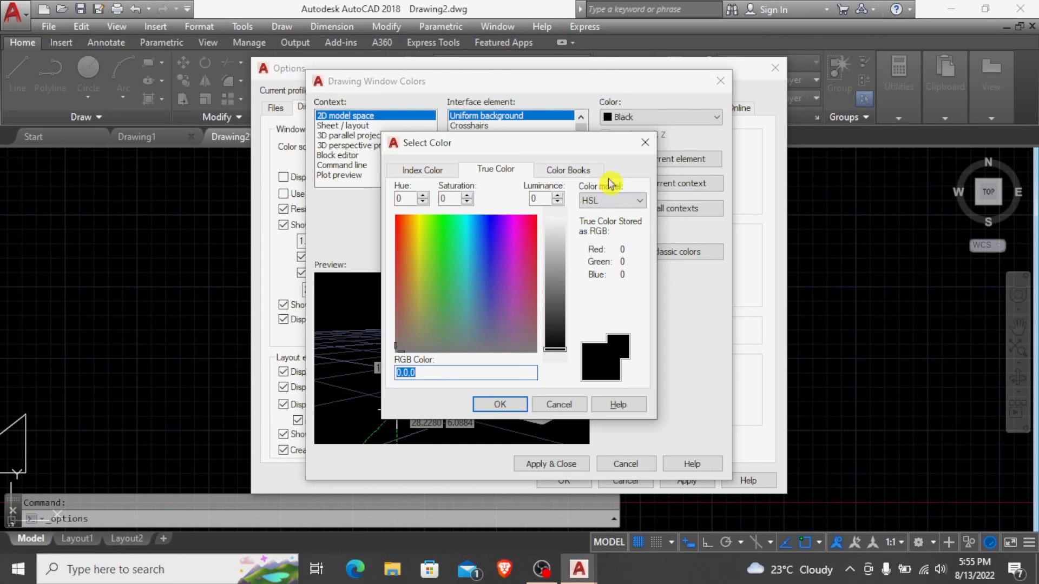
left_click(643, 145)
left_click(657, 118)
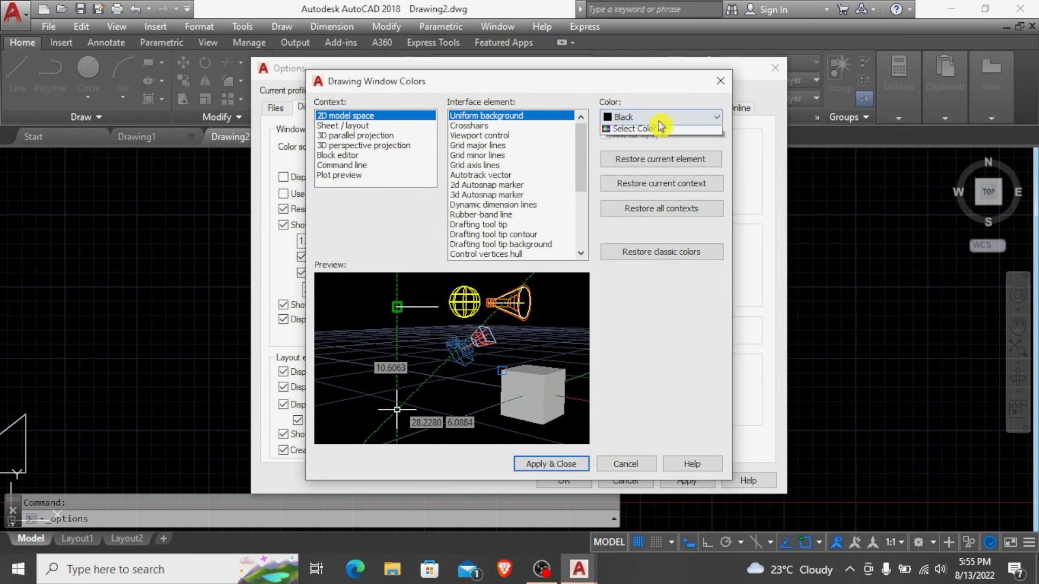
left_click(644, 168)
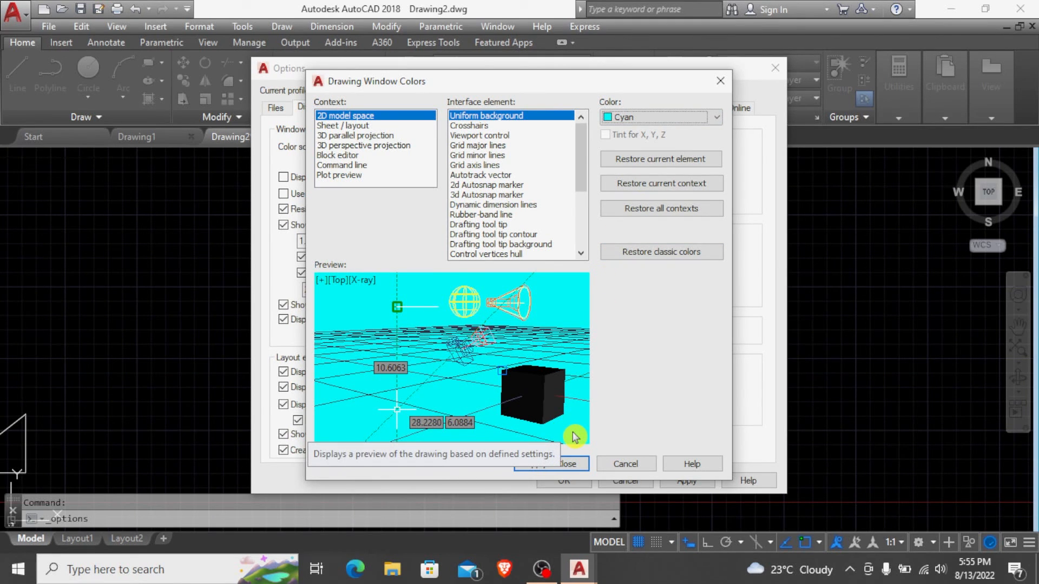
left_click(547, 465)
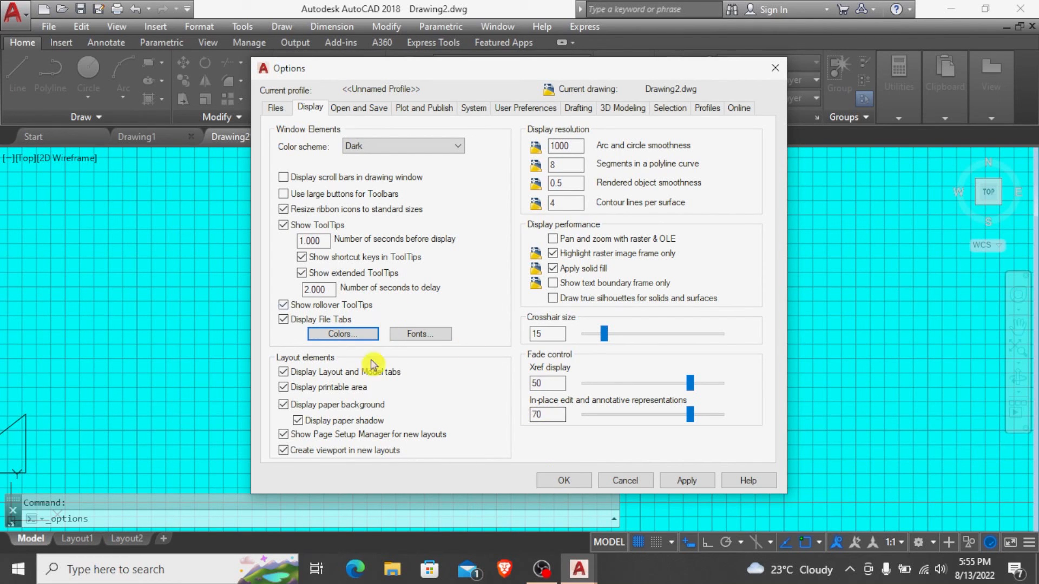
Step: Set the uniform background color of 2D model space back to Black and accept the options
left_click(342, 334)
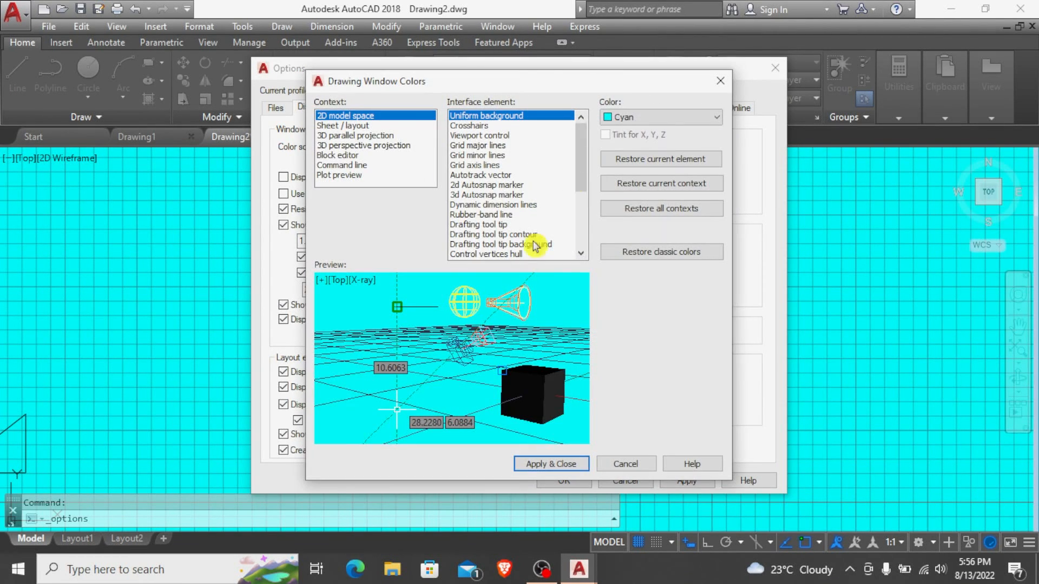
left_click(631, 117)
left_click(628, 217)
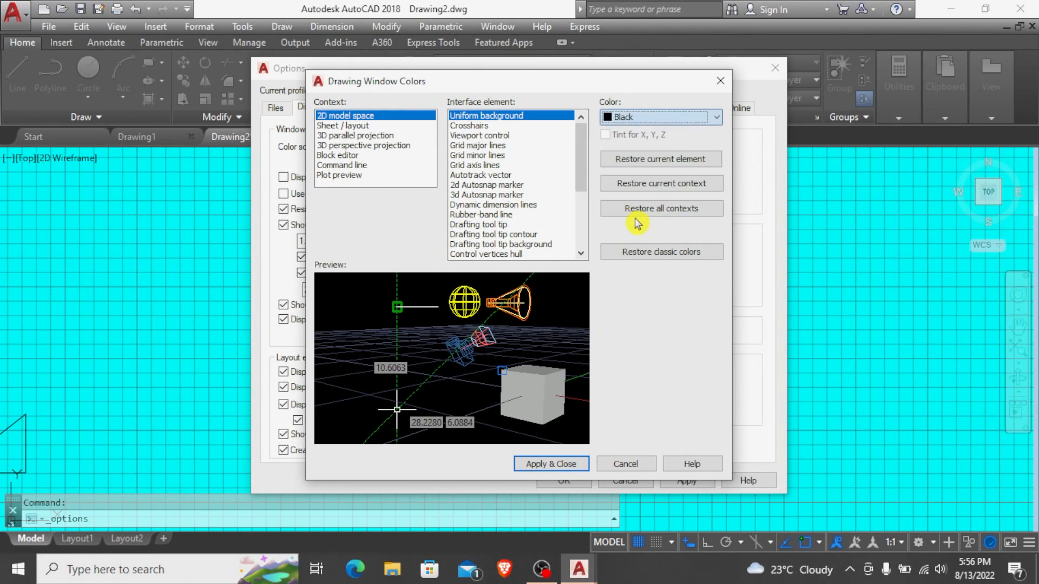
left_click(565, 466)
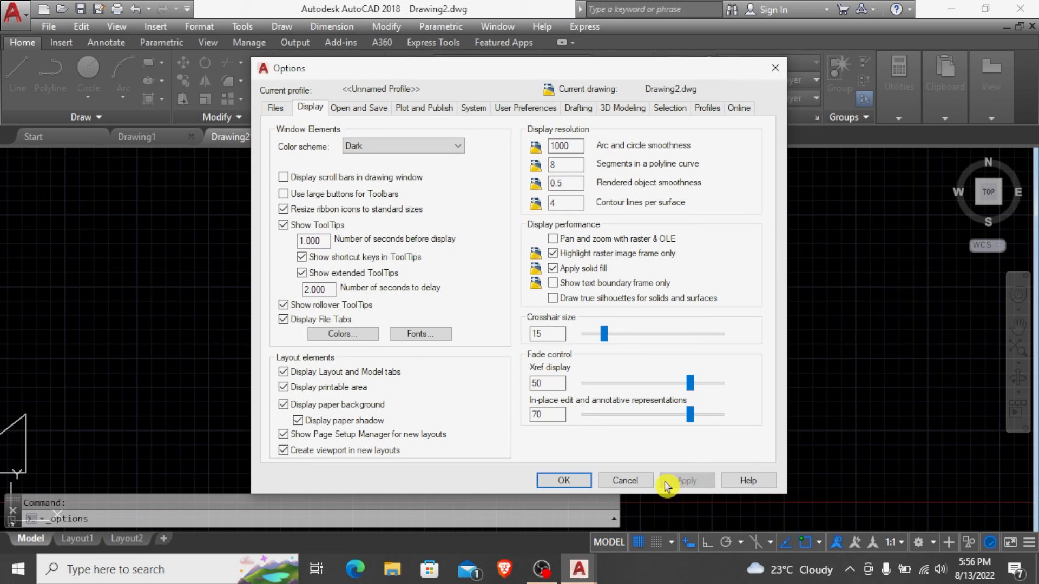
left_click(563, 481)
Step: Draw a circle, much larger than the triangle, in the empty space above and to the right of it
scroll(540, 329, "down", 5)
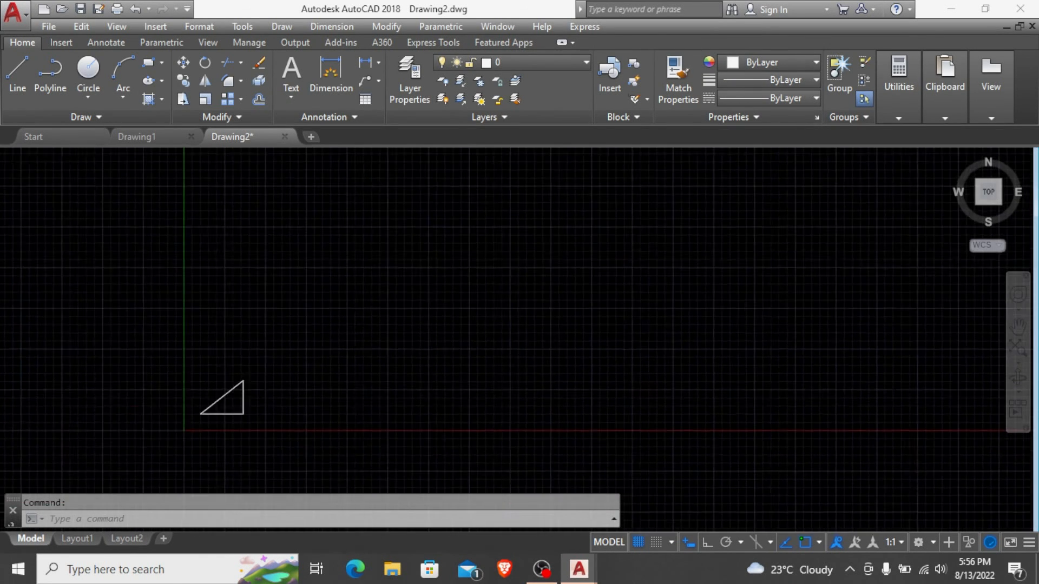
scroll(4, 523, "down", 1)
scroll(406, 341, "up", 2)
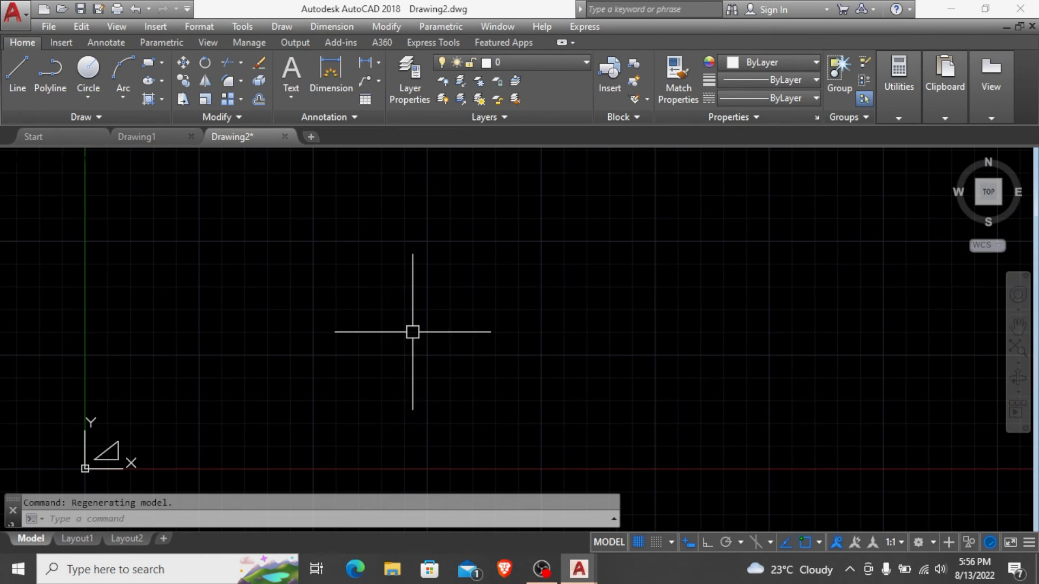
left_click(93, 76)
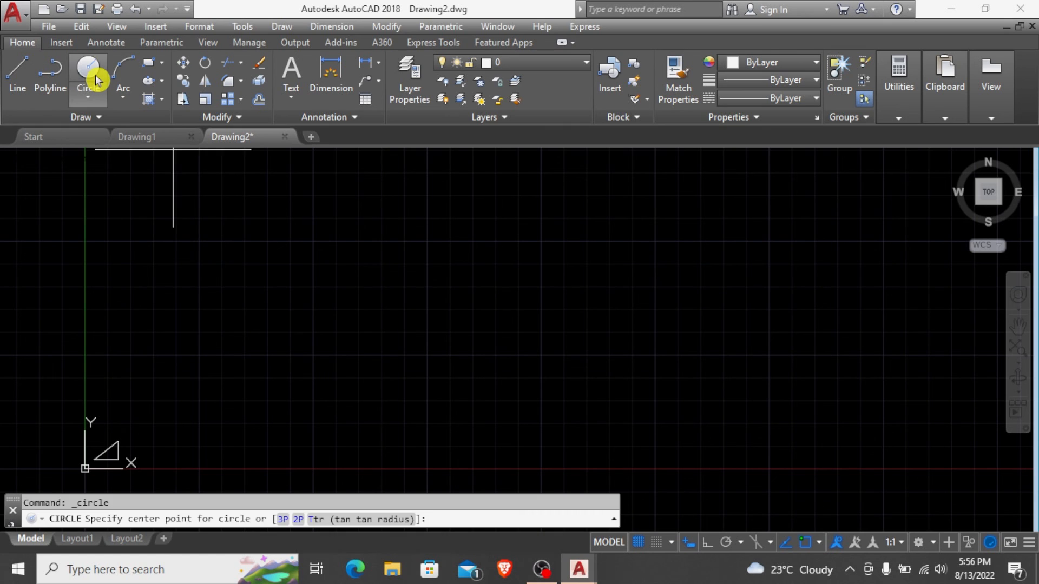
left_click(430, 259)
left_click(485, 306)
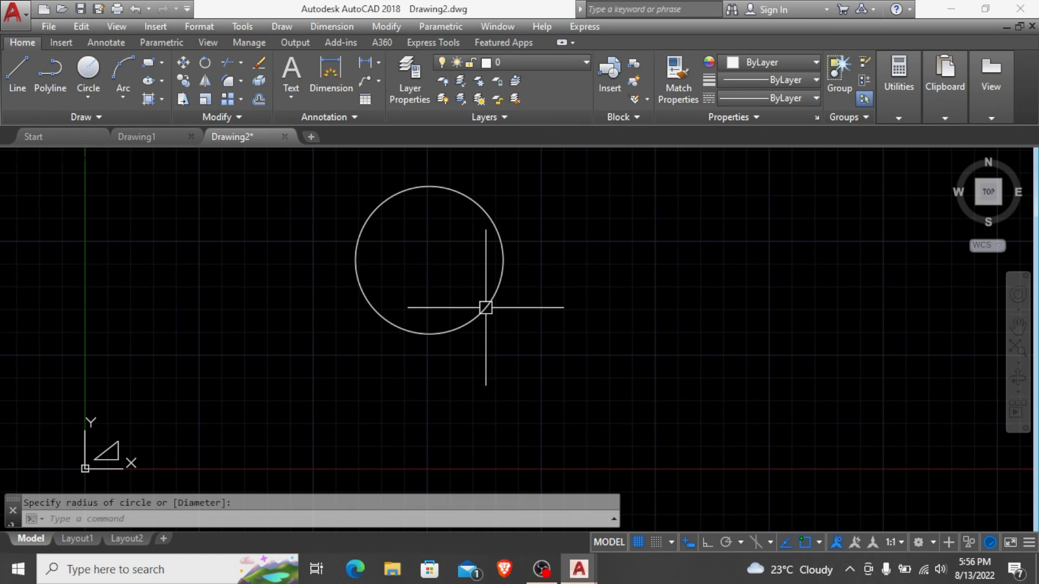